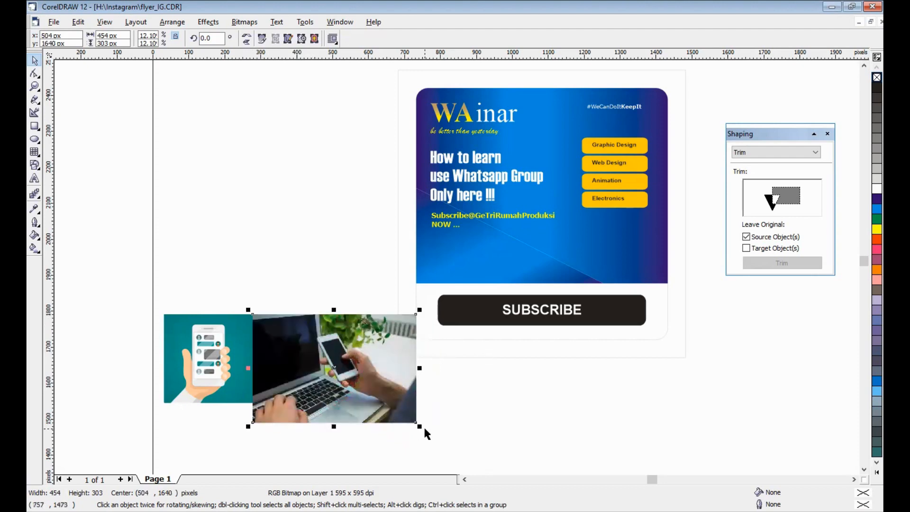
# - Scale the laptop photo down to about 371 by 247 px and move the phone illustration away from its left side
pyautogui.moveTo(419, 426); pyautogui.dragTo(392, 406)
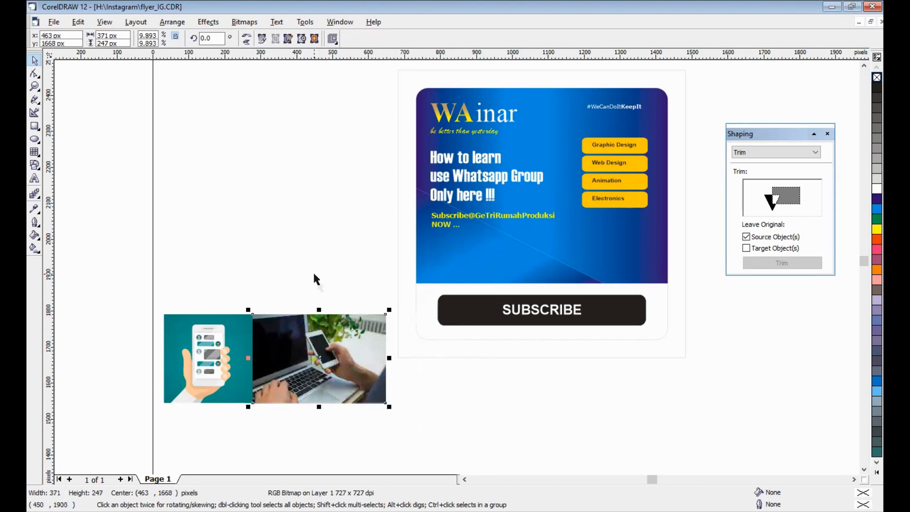
pyautogui.click(227, 364)
pyautogui.moveTo(229, 351); pyautogui.dragTo(195, 355)
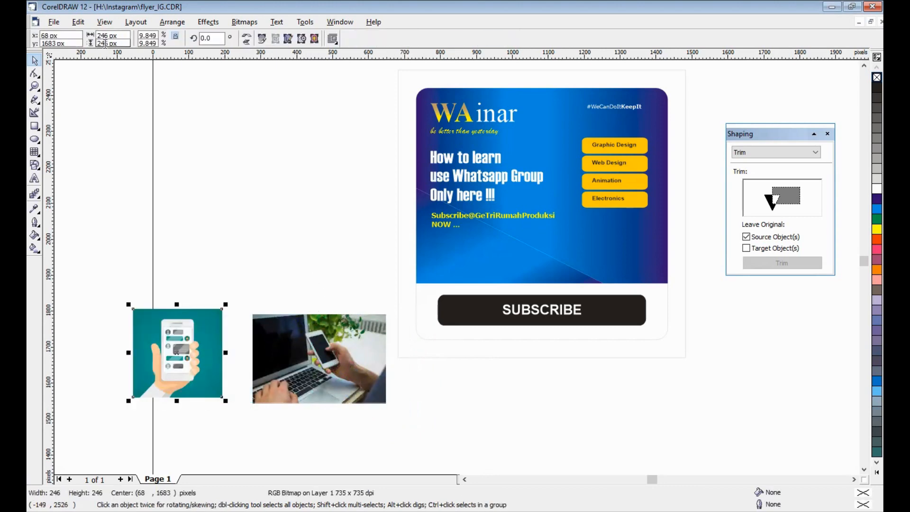
# - Set the laptop photo's height to 246 px and snap it against the right edge of the phone illustration
pyautogui.click(298, 340)
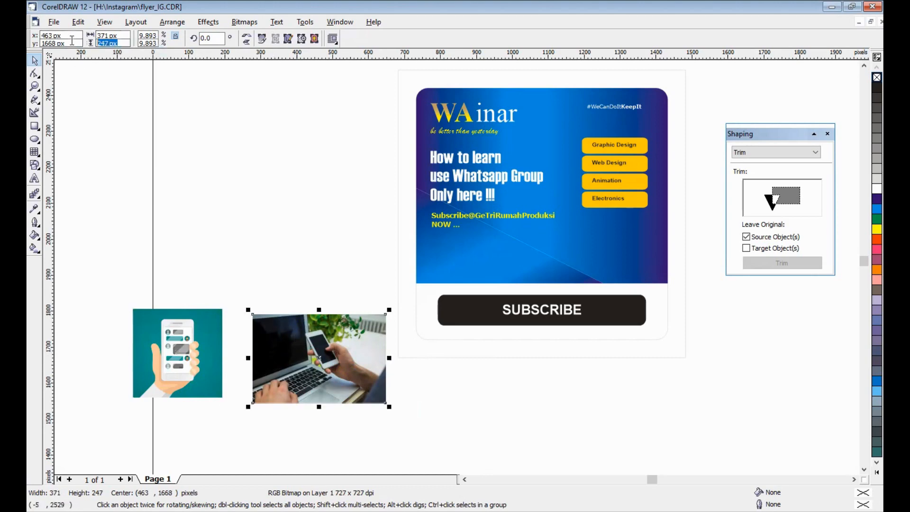
pyautogui.click(104, 43)
pyautogui.write('246')
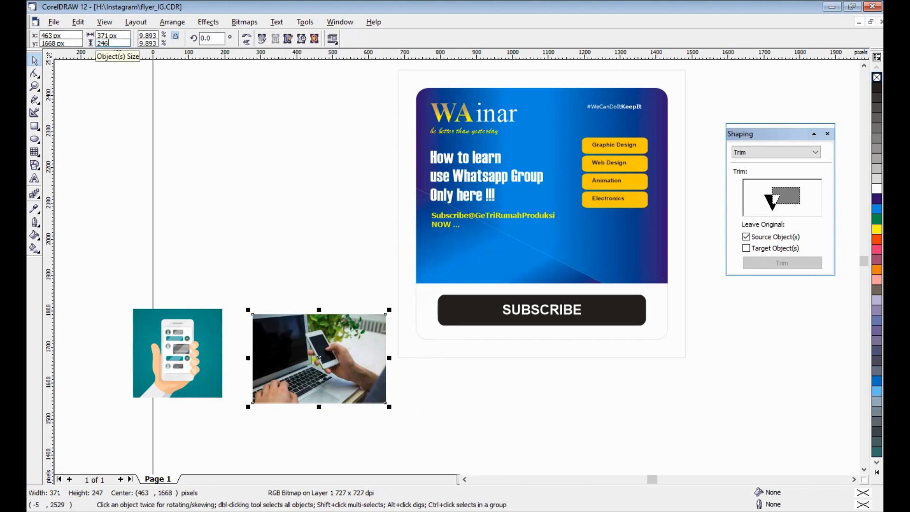
pyautogui.press('Return')
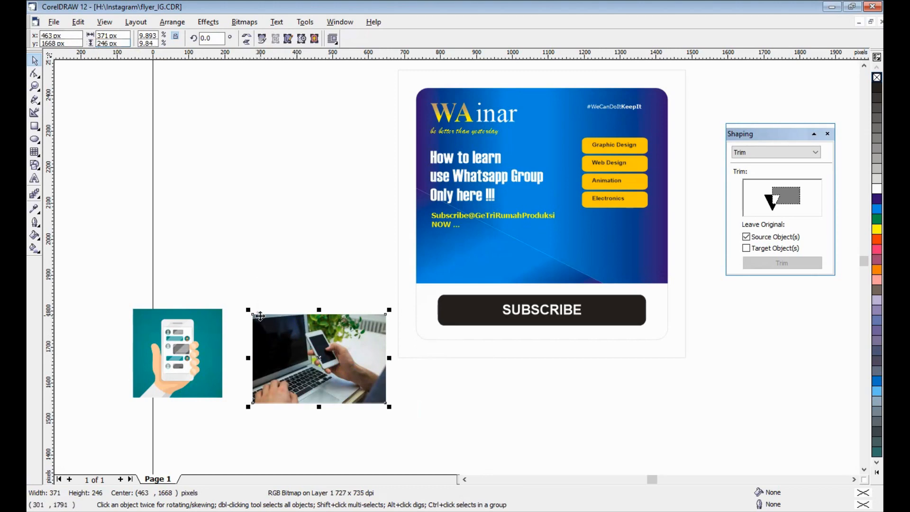
pyautogui.moveTo(251, 314); pyautogui.dragTo(220, 309)
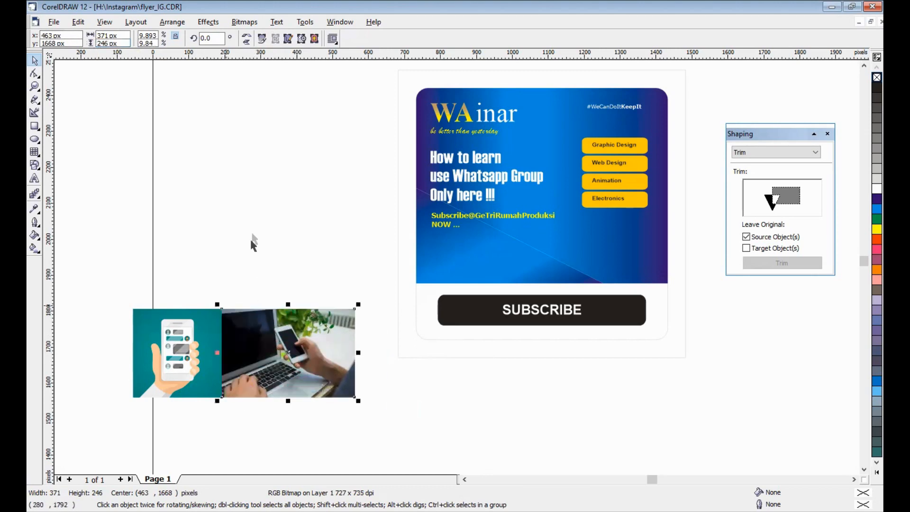
# - Set the nudge distance to 10 px and nudge the laptop photo right once to leave a gap beside the illustration
pyautogui.click(254, 232)
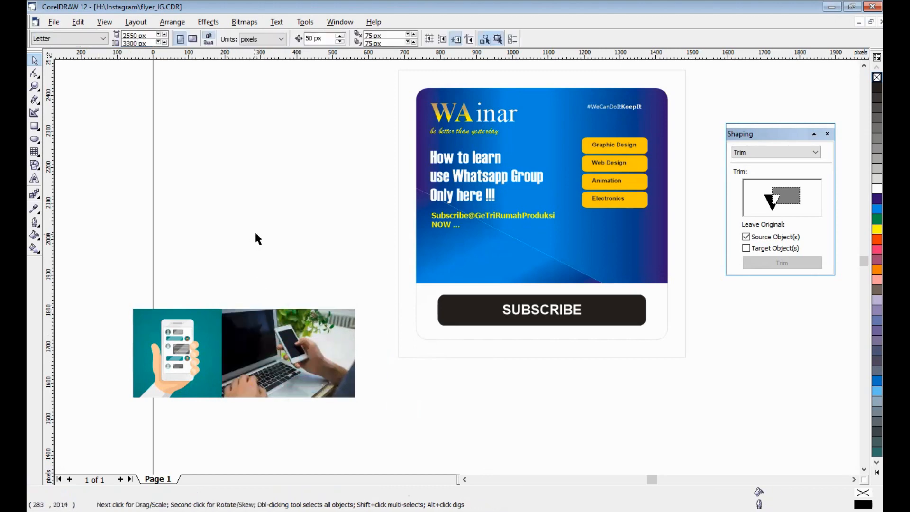
pyautogui.click(322, 37)
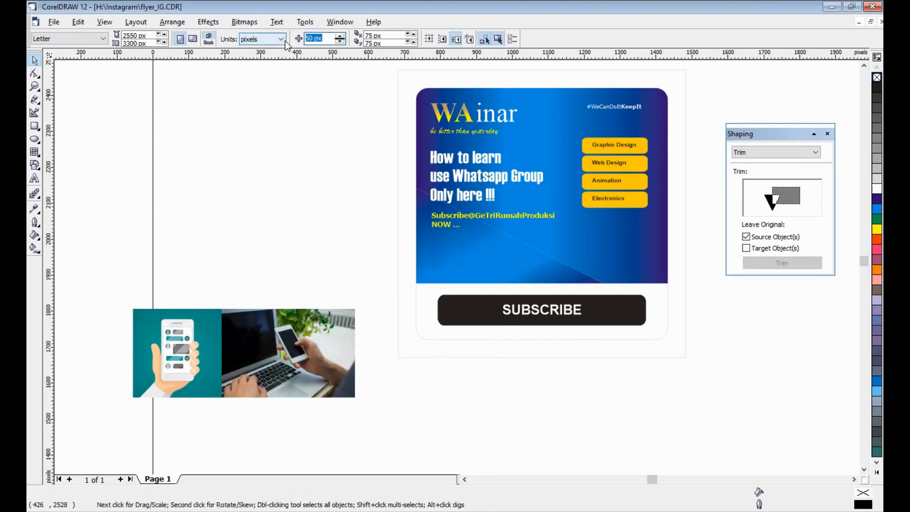
pyautogui.write('10')
pyautogui.press('Return')
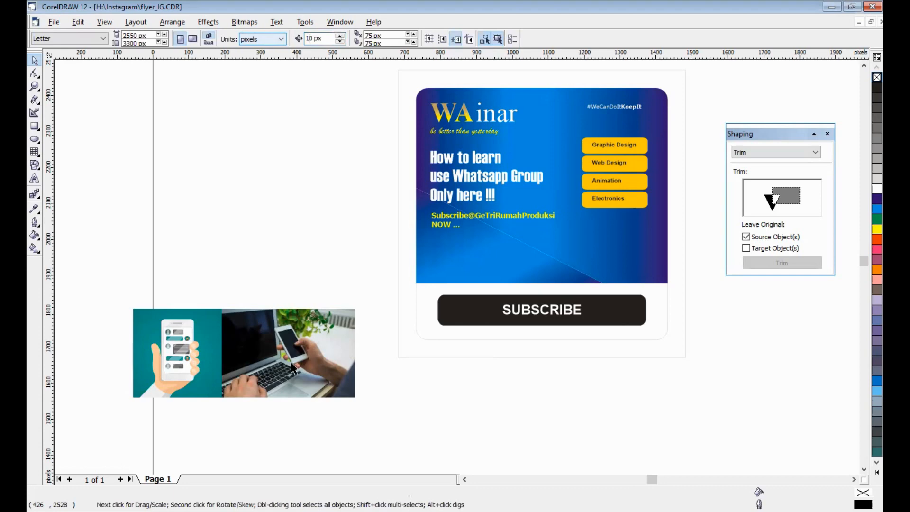
pyautogui.press('Tab')
pyautogui.press('Right')
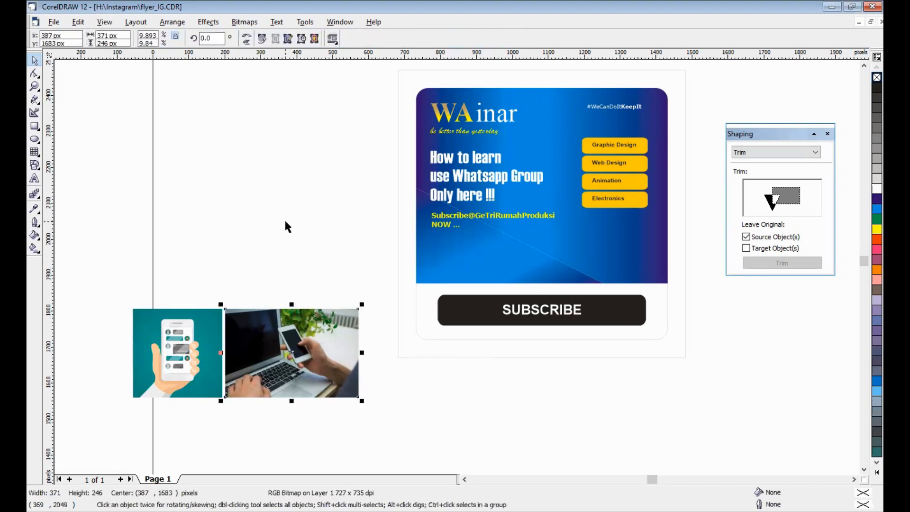
pyautogui.click(286, 223)
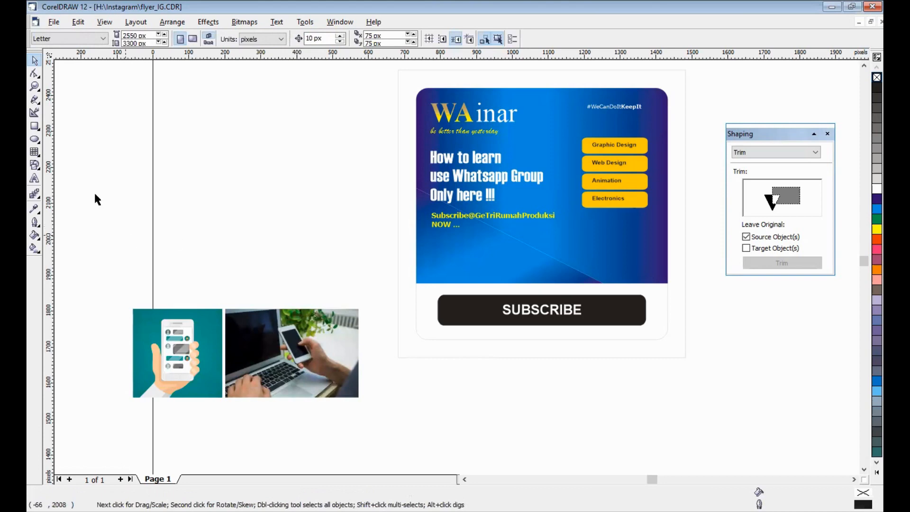
# - Draw a 246 by 246 px rectangle over the phone illustration and round its corners to 18
pyautogui.press('F6')
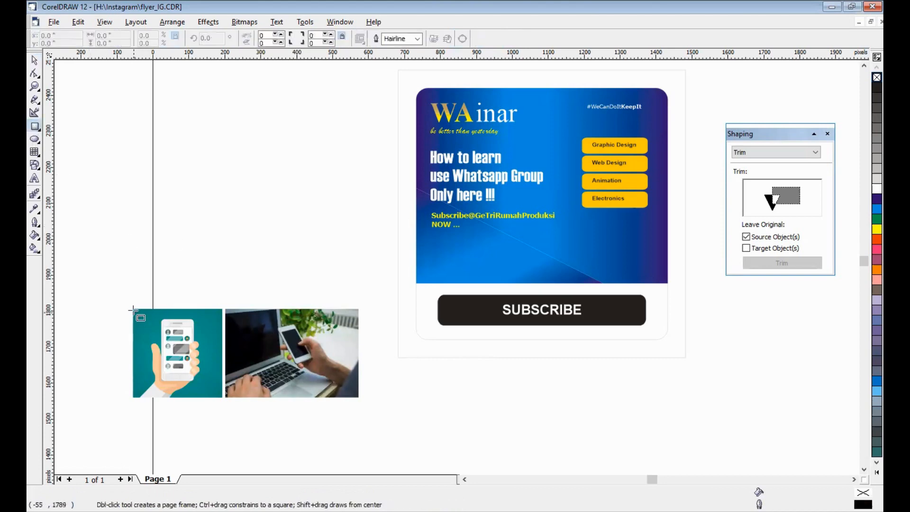
pyautogui.moveTo(133, 308); pyautogui.dragTo(222, 398)
pyautogui.click(34, 73)
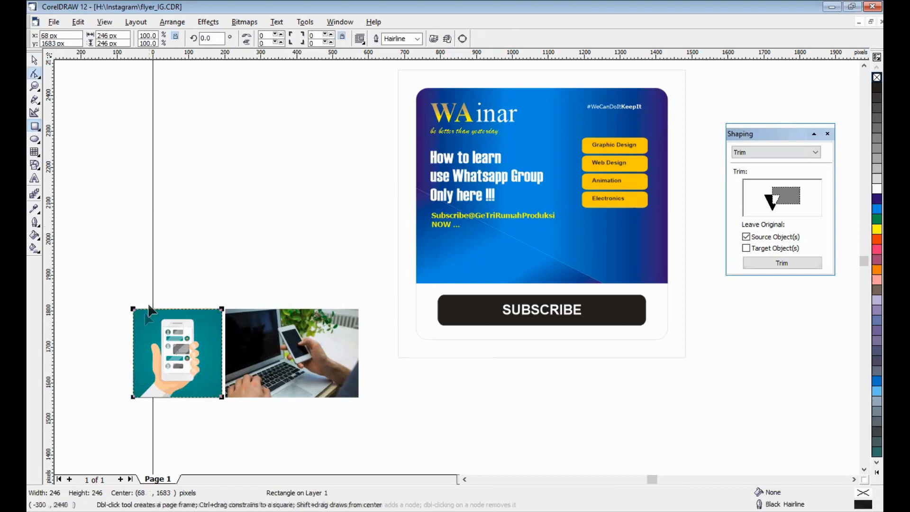
pyautogui.moveTo(133, 309); pyautogui.dragTo(135, 322)
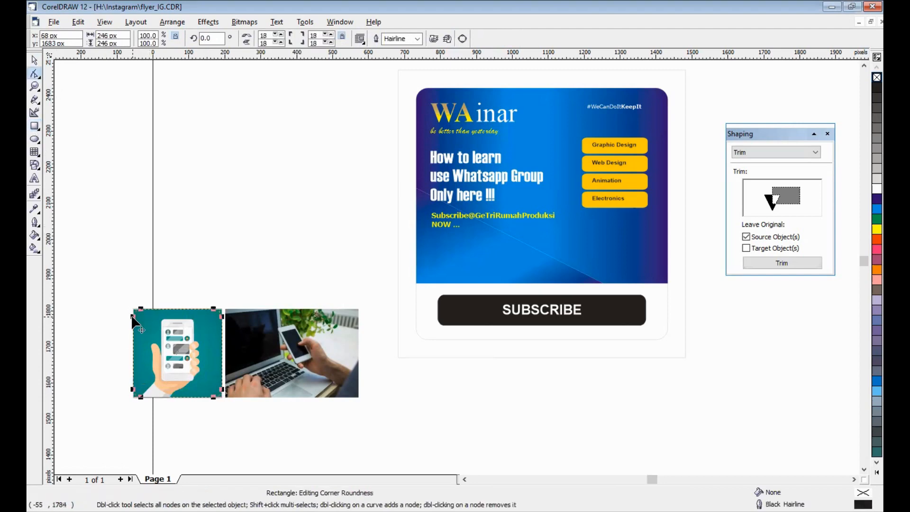
pyautogui.click(35, 60)
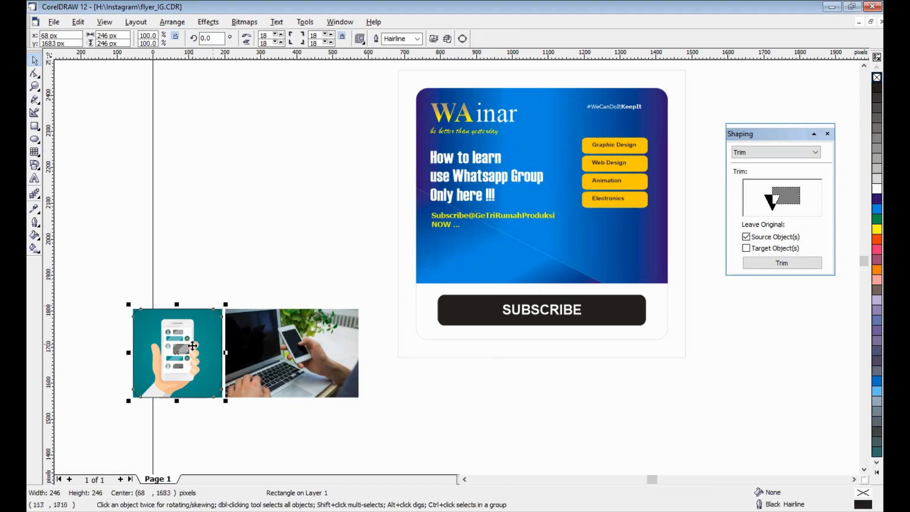
# - Place a copy of the rounded square at the laptop photo's upper-left corner and convert it to curves
pyautogui.moveTo(178, 351); pyautogui.dragTo(283, 357)
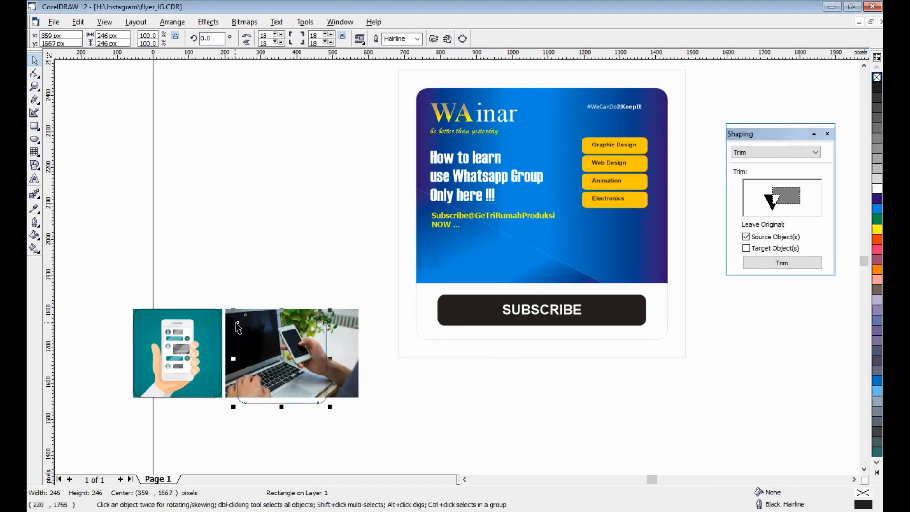
pyautogui.moveTo(234, 318); pyautogui.dragTo(222, 311)
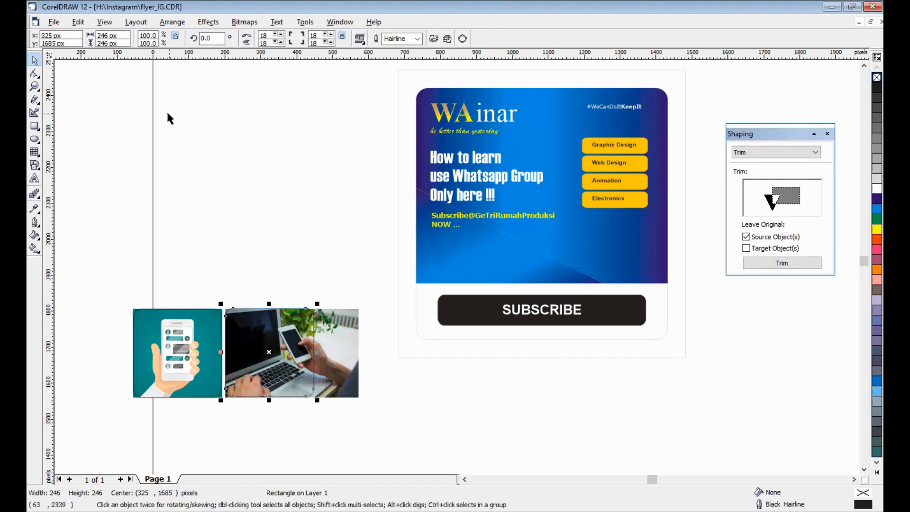
pyautogui.click(173, 23)
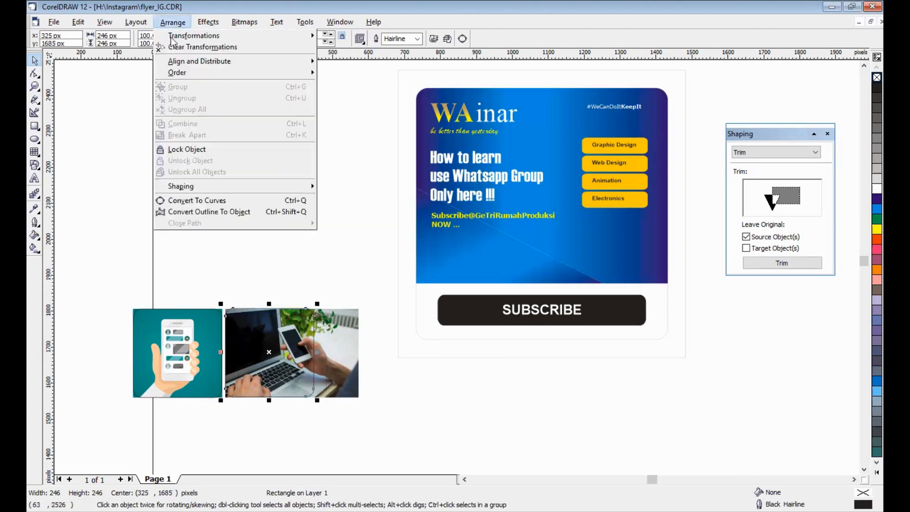
pyautogui.click(224, 205)
# - Stretch the curve's four right-hand nodes to the laptop photo's right edge, making the outline about 370 px wide
pyautogui.click(35, 74)
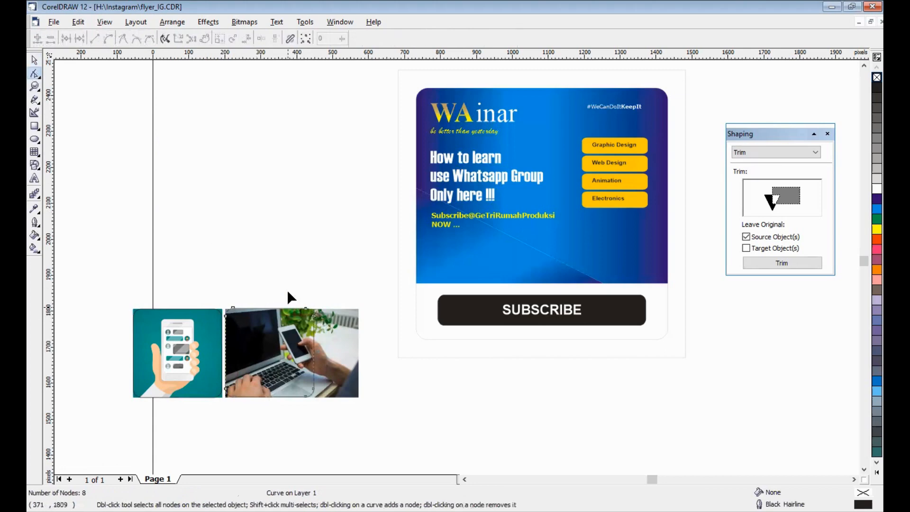
pyautogui.moveTo(286, 289); pyautogui.dragTo(352, 389)
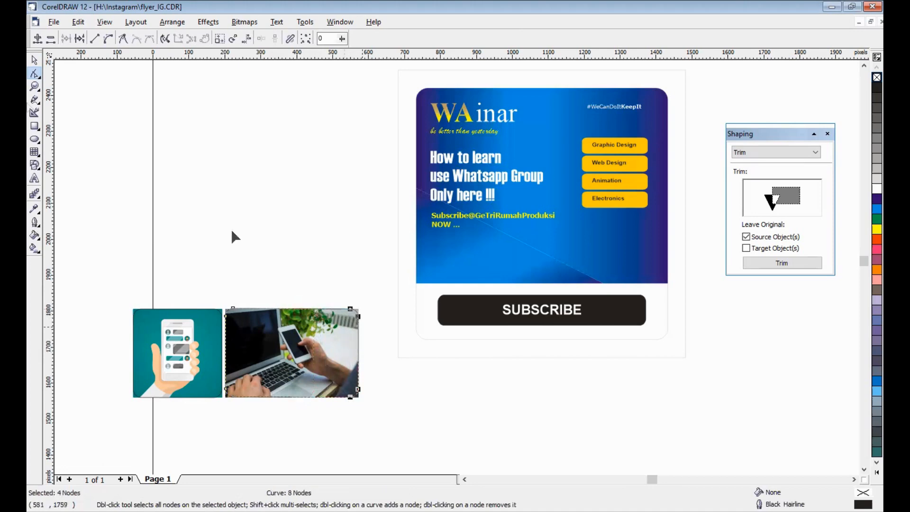
pyautogui.press('space')
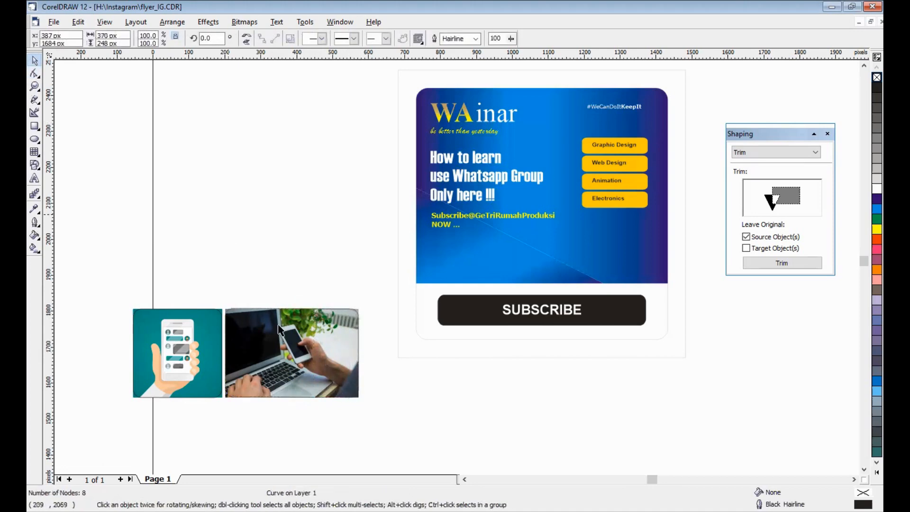
# - Move the wide rounded outline above the laptop photo and PowerClip the photo inside it
pyautogui.moveTo(286, 305); pyautogui.dragTo(285, 223)
pyautogui.moveTo(293, 294); pyautogui.dragTo(285, 221)
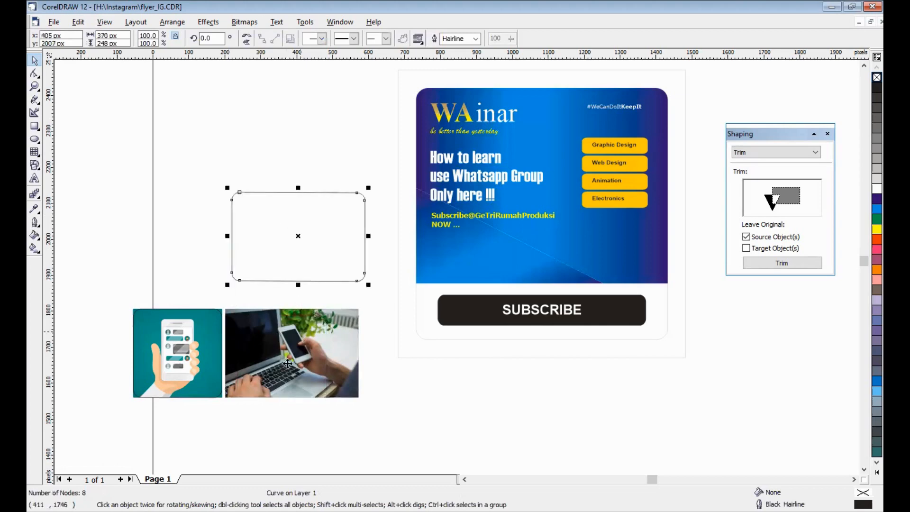
pyautogui.click(287, 352)
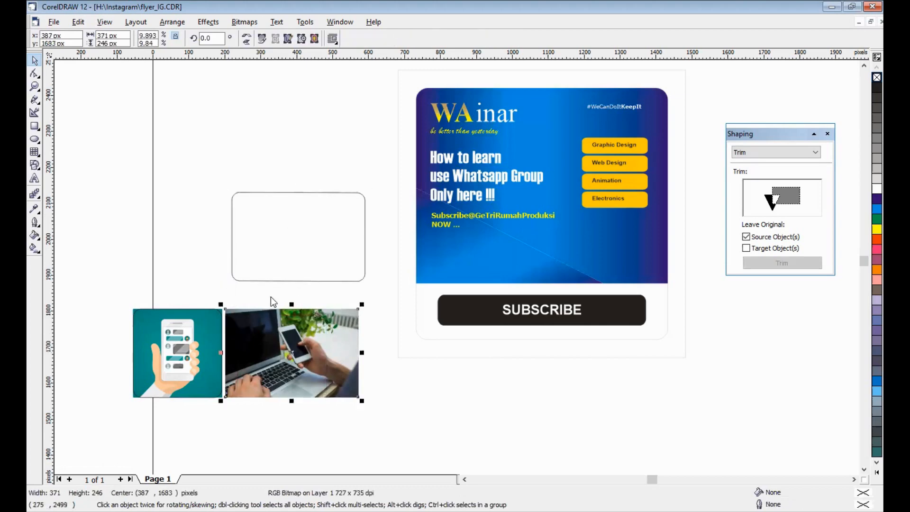
pyautogui.click(212, 23)
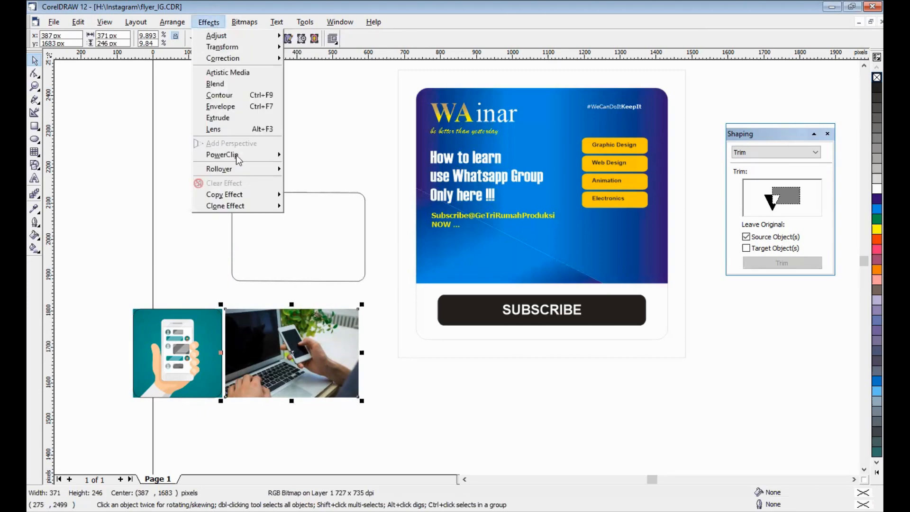
pyautogui.moveTo(239, 157)
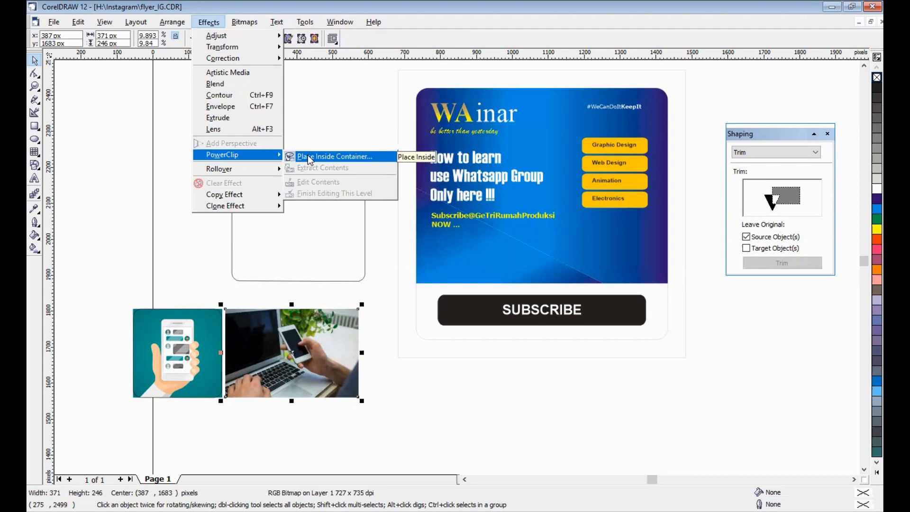
pyautogui.click(308, 157)
pyautogui.click(278, 259)
# - Move the rounded square off the phone illustration to the empty area above it and PowerClip the illustration inside it
pyautogui.click(176, 355)
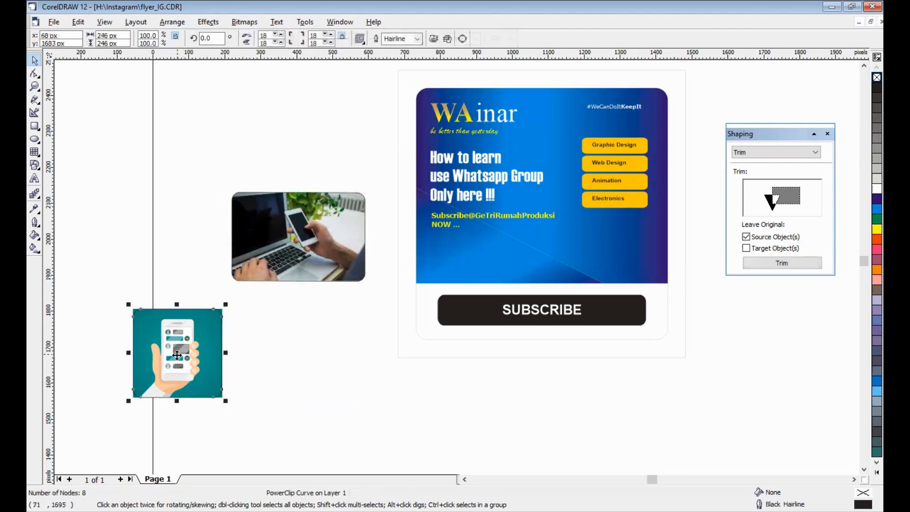
pyautogui.hotkey('ctrl', 'z')
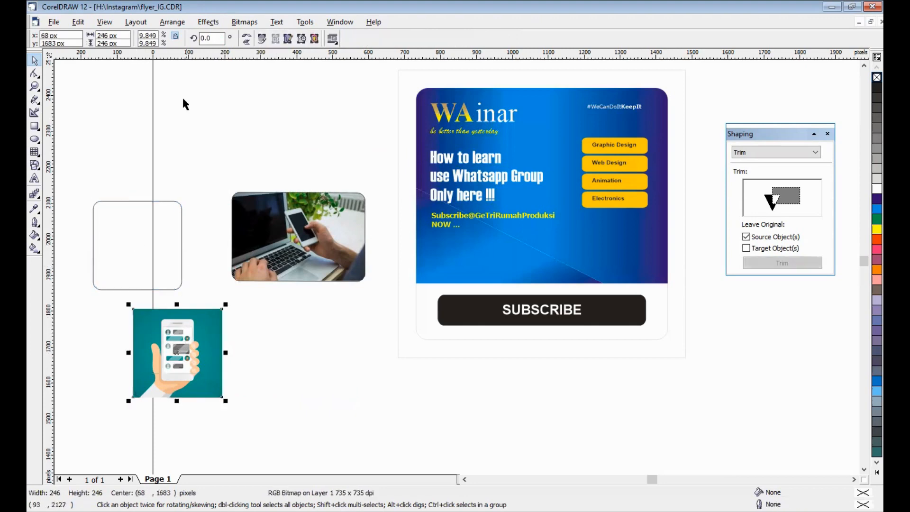
pyautogui.click(204, 24)
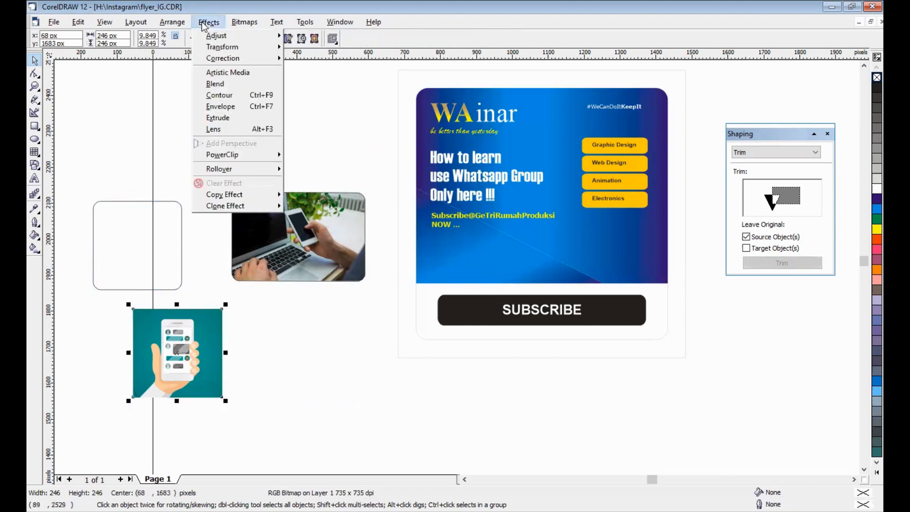
pyautogui.moveTo(241, 151)
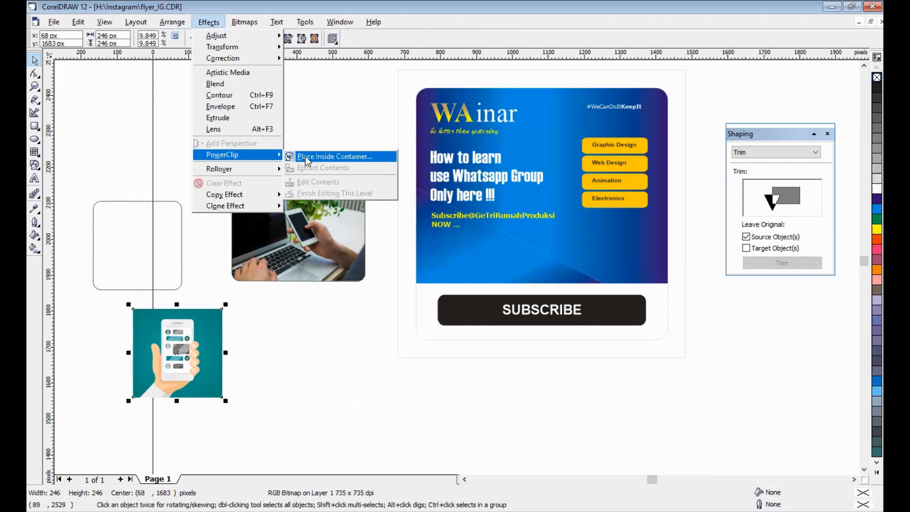
pyautogui.click(306, 156)
pyautogui.click(161, 234)
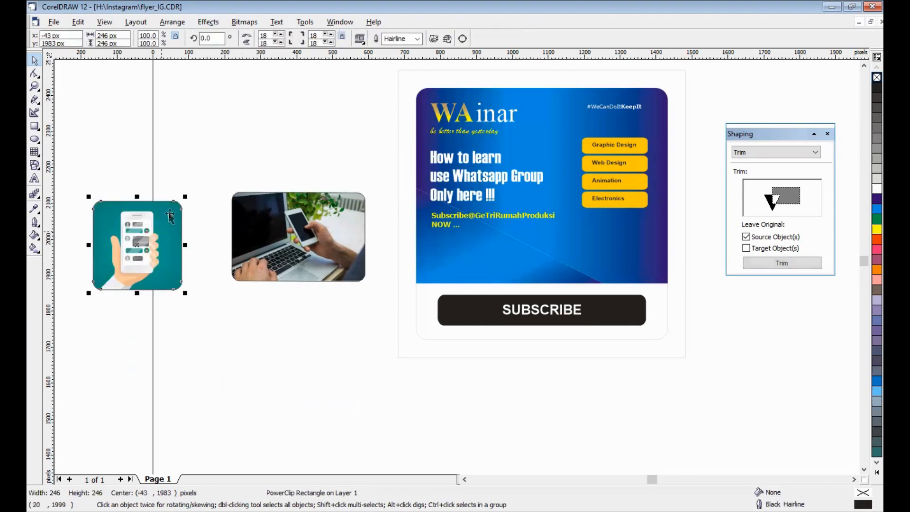
# - Move the clipped phone illustration beside the clipped laptop photo and align both to their vertical center
pyautogui.click(192, 165)
pyautogui.moveTo(165, 238); pyautogui.dragTo(207, 227)
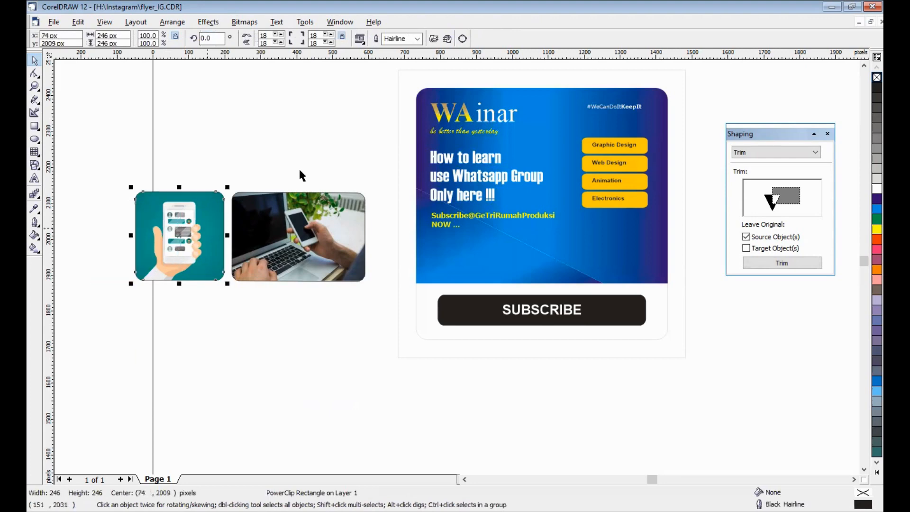
pyautogui.keyDown('shift'); pyautogui.click(267, 227); pyautogui.keyUp('shift')
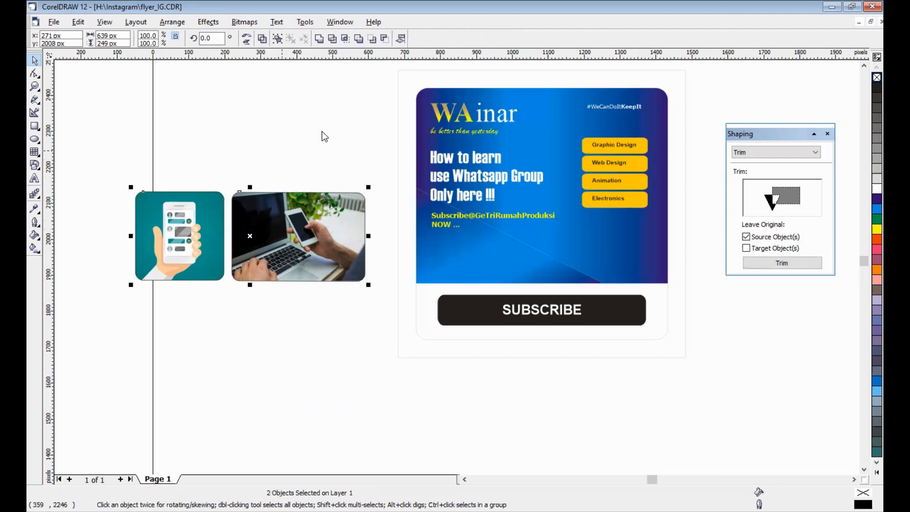
pyautogui.hotkey('ctrl', 'shift', 'a')
pyautogui.click(386, 280)
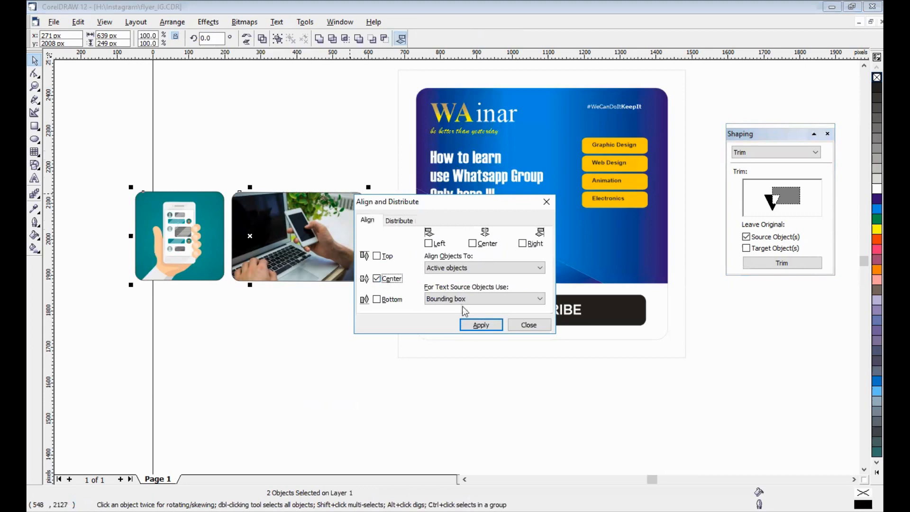
pyautogui.click(481, 325)
pyautogui.click(529, 325)
# - Scale both clipped pictures down together to about 364 by 141 px overall
pyautogui.moveTo(113, 173); pyautogui.dragTo(380, 303)
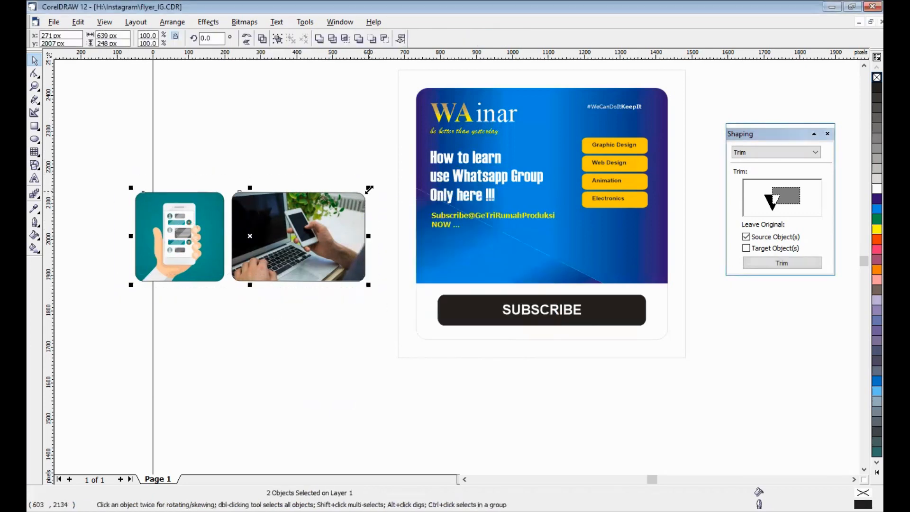
pyautogui.moveTo(303, 221); pyautogui.dragTo(266, 230)
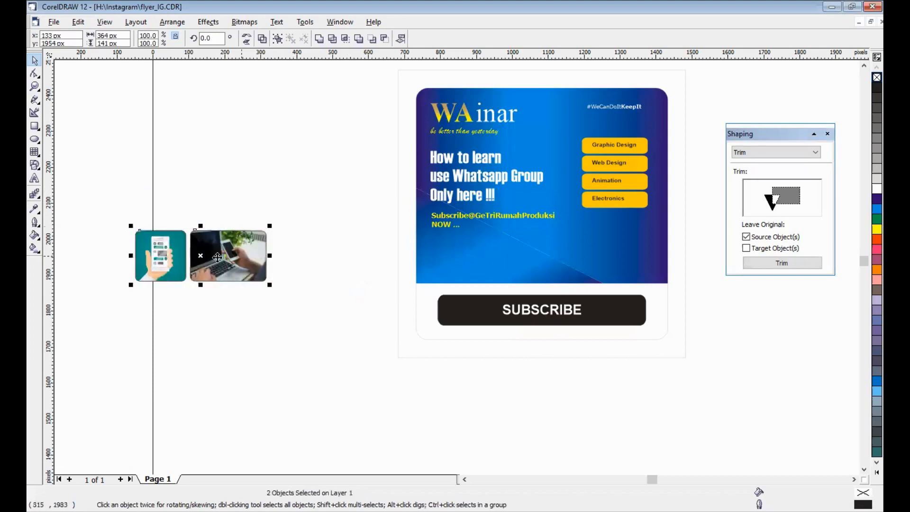
# - Move both clipped pictures onto the blue panel's lower right area and center the laptop photo horizontally with the Electronics button
pyautogui.moveTo(212, 256); pyautogui.dragTo(598, 251)
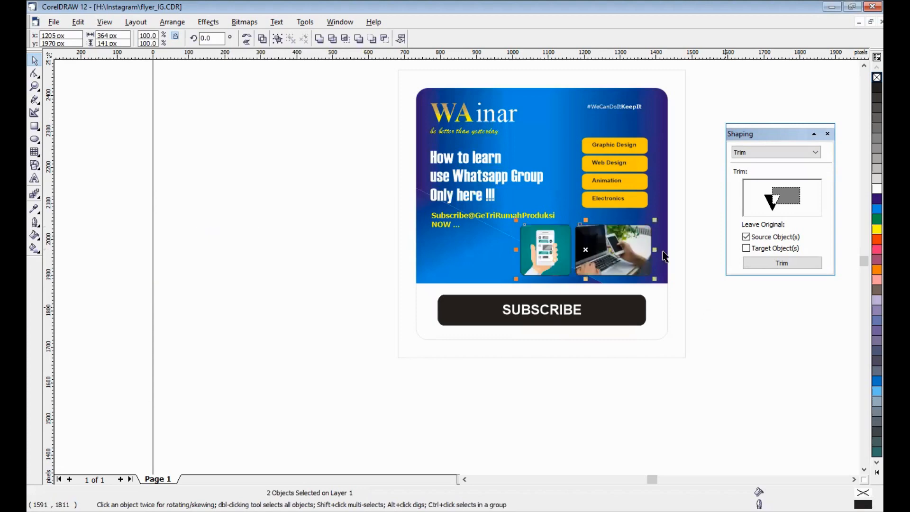
pyautogui.click(642, 253)
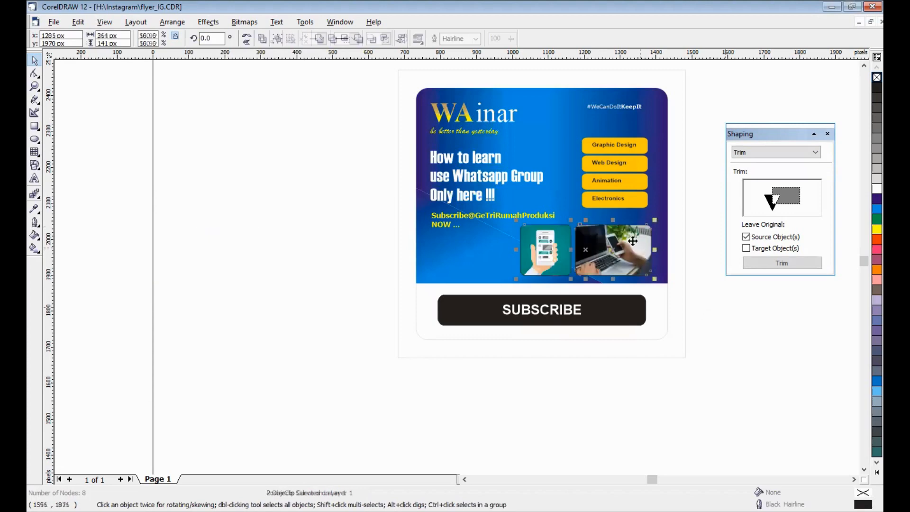
pyautogui.keyDown('shift'); pyautogui.click(630, 197); pyautogui.keyUp('shift')
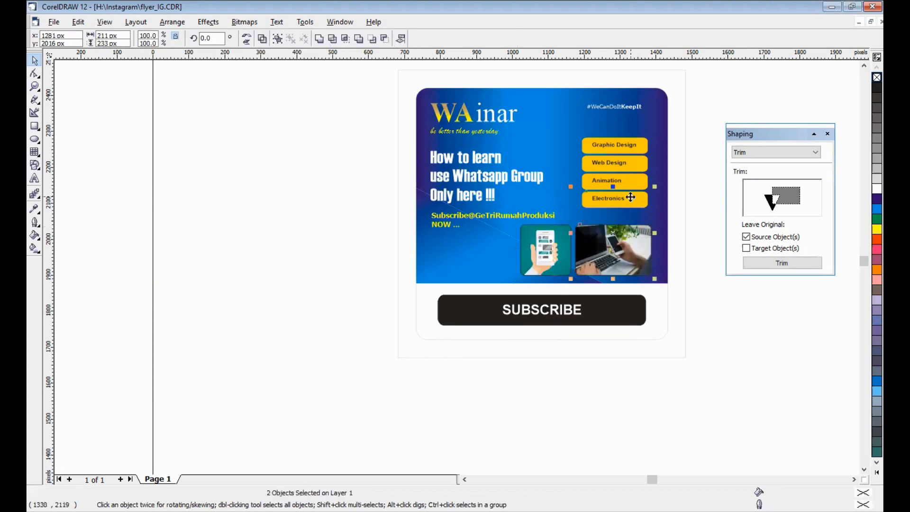
pyautogui.hotkey('alt', 'a')
pyautogui.press('a')
pyautogui.press('a')
pyautogui.click(487, 244)
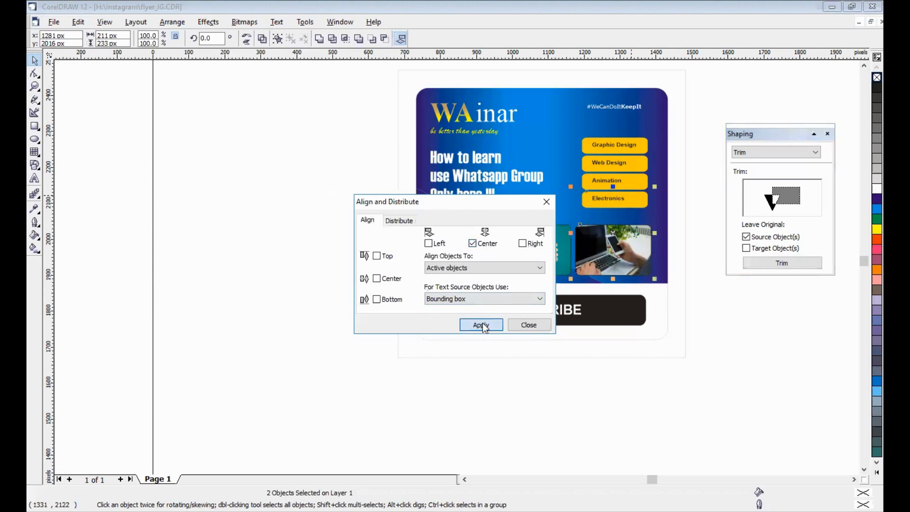
pyautogui.click(484, 325)
pyautogui.click(526, 325)
# - Give the laptop photo's rounded frame a white outline 0.353 mm wide
pyautogui.click(604, 240)
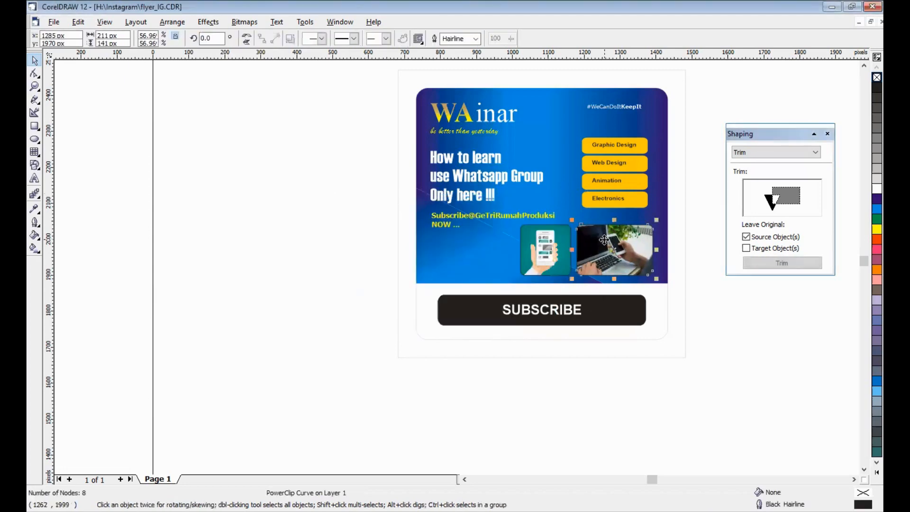
pyautogui.click(473, 38)
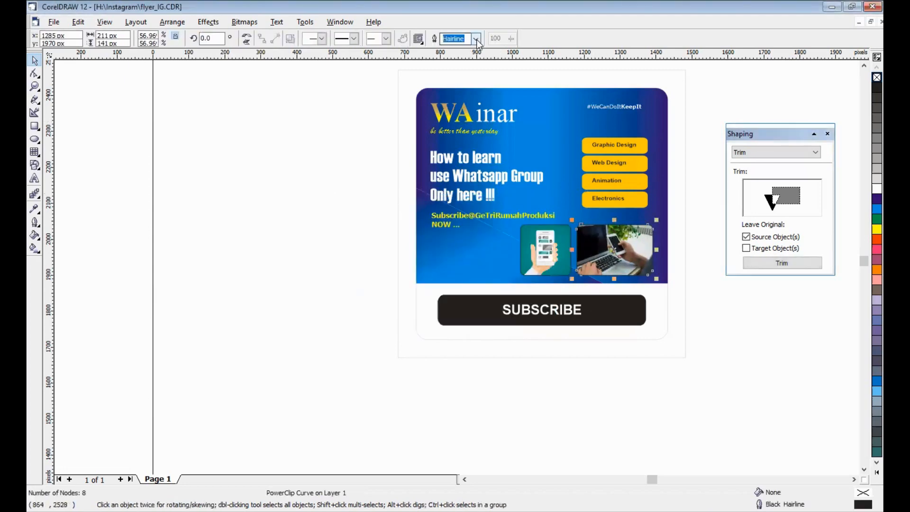
pyautogui.click(475, 40)
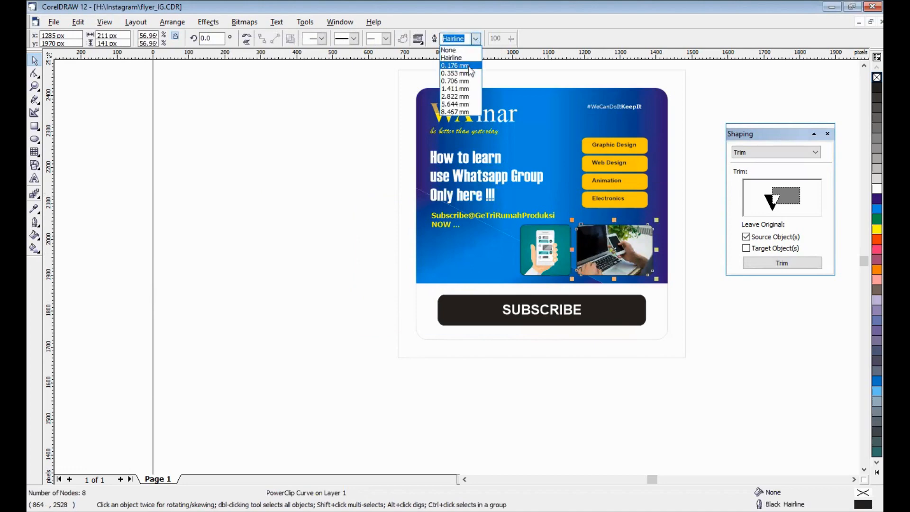
pyautogui.click(469, 73)
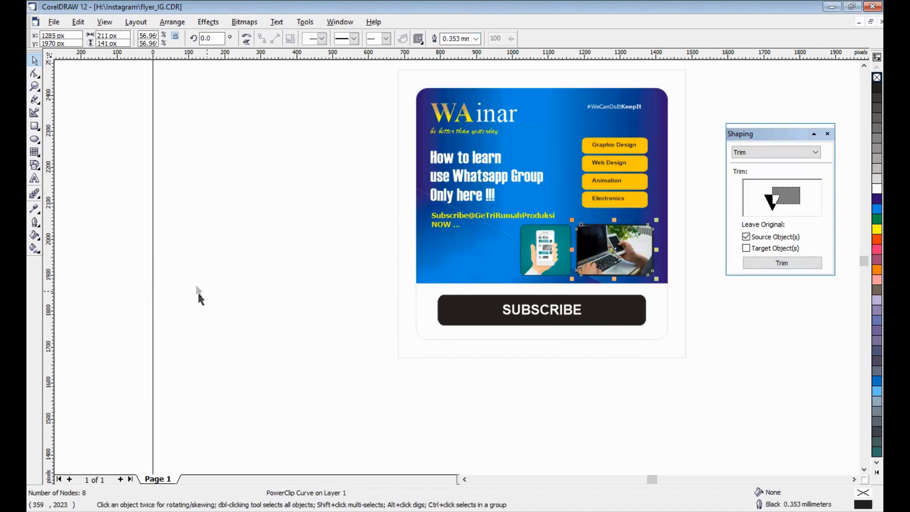
pyautogui.click(35, 223)
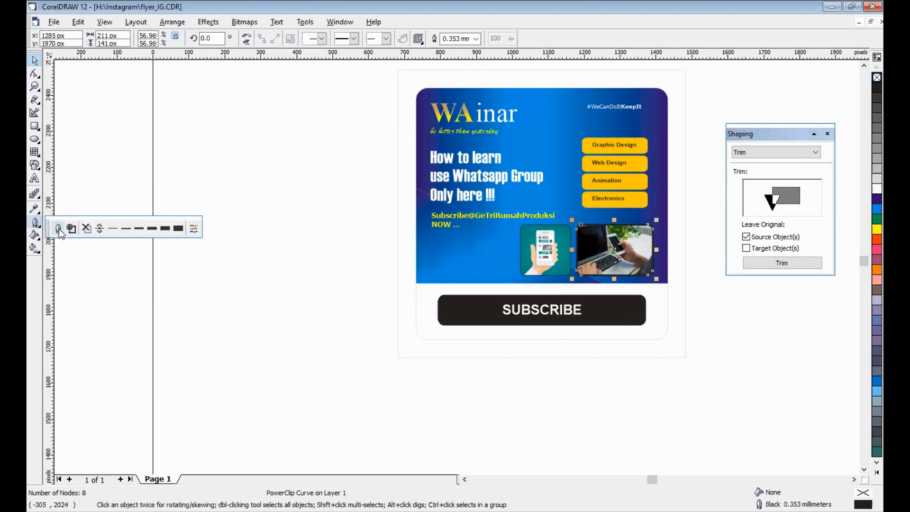
pyautogui.click(59, 229)
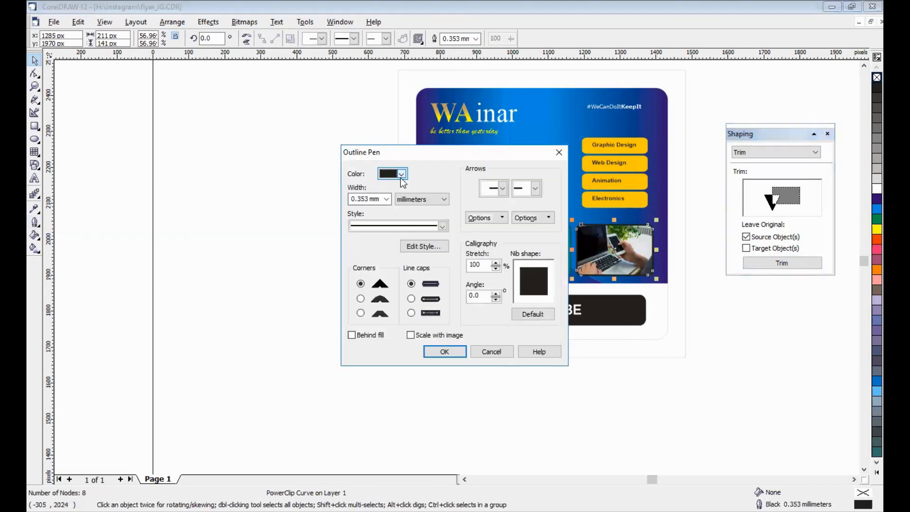
pyautogui.click(401, 178)
pyautogui.click(420, 197)
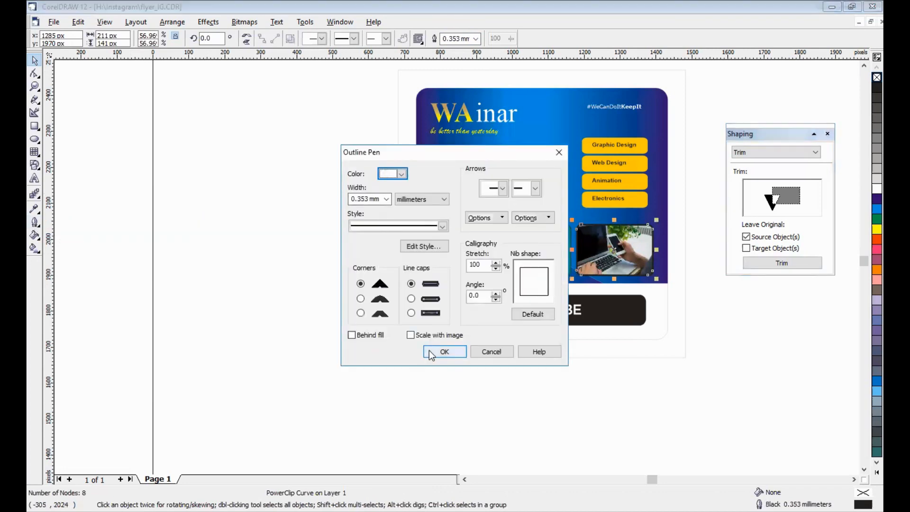
pyautogui.click(429, 350)
pyautogui.click(313, 316)
# - Give the phone illustration's rounded frame a matching white outline 0.353 mm wide
pyautogui.click(553, 247)
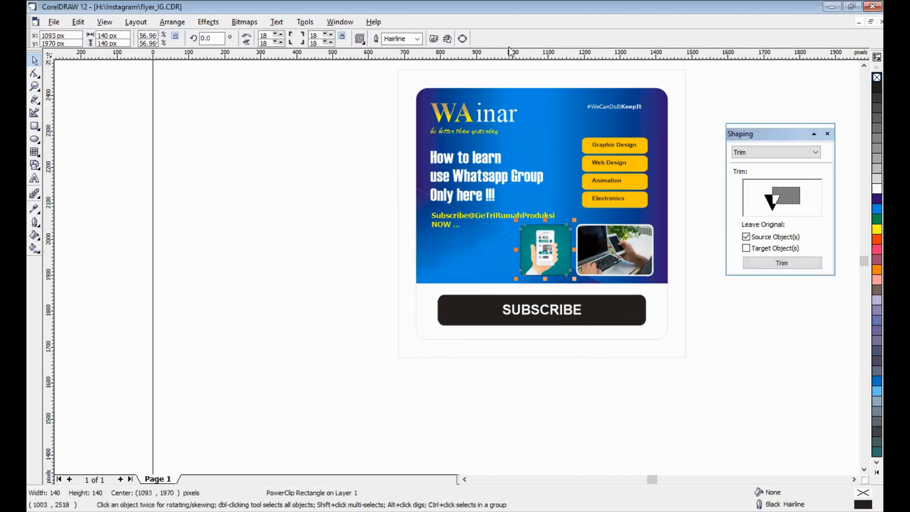
pyautogui.click(418, 39)
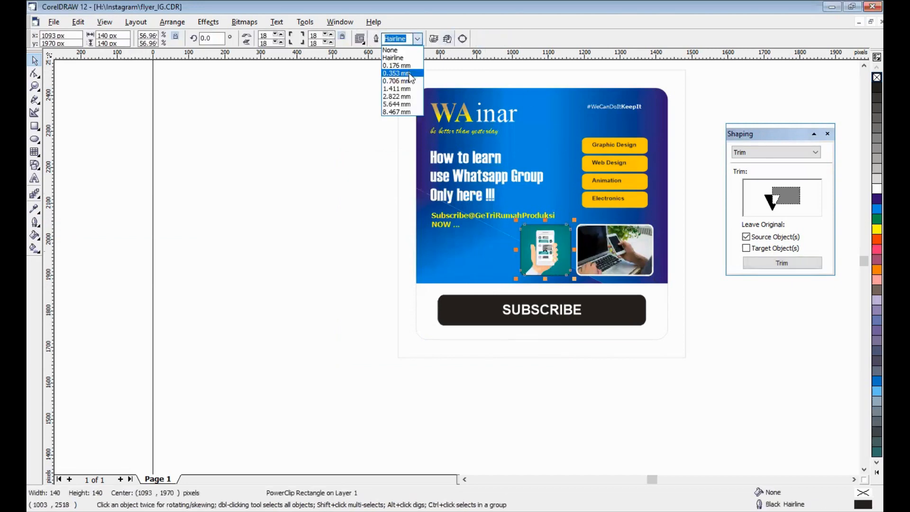
pyautogui.click(410, 76)
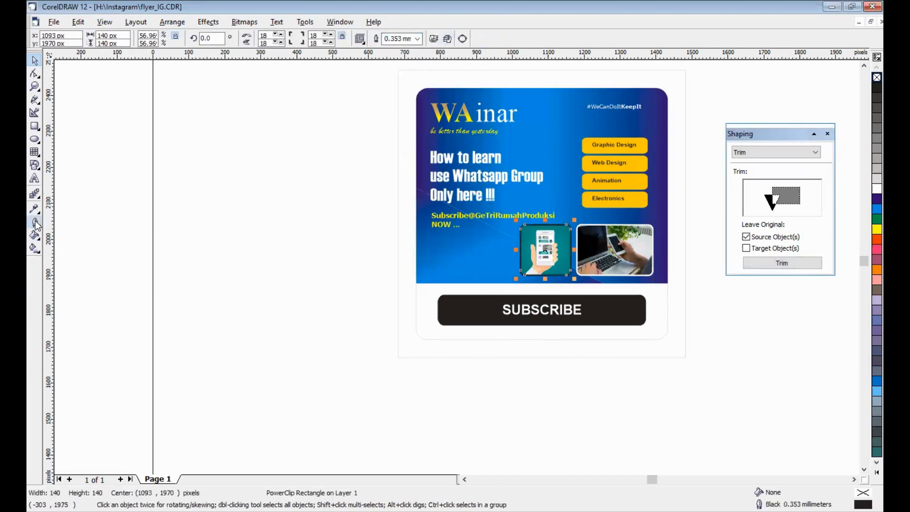
pyautogui.press('F12')
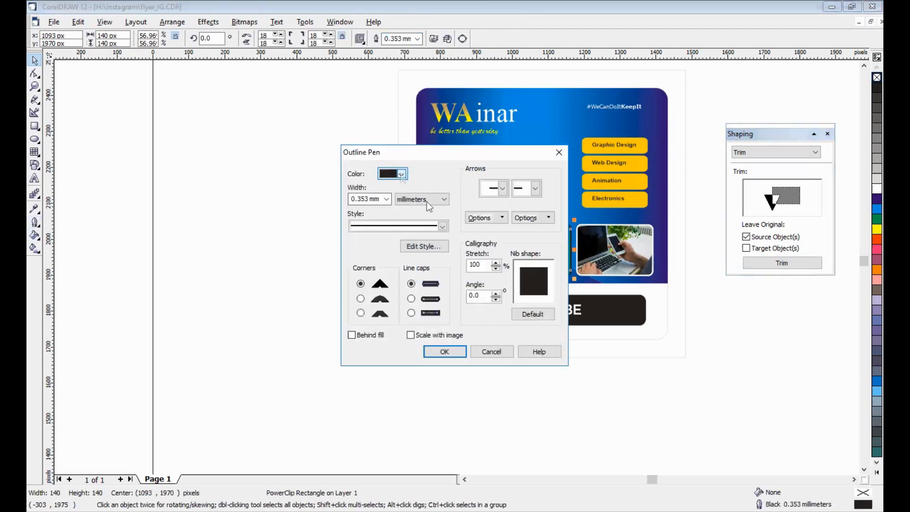
pyautogui.click(402, 174)
pyautogui.click(424, 198)
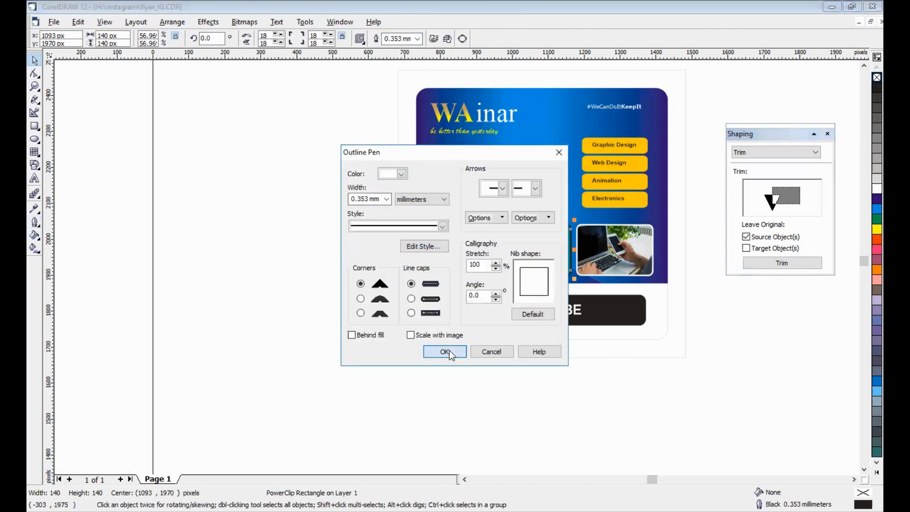
pyautogui.click(446, 351)
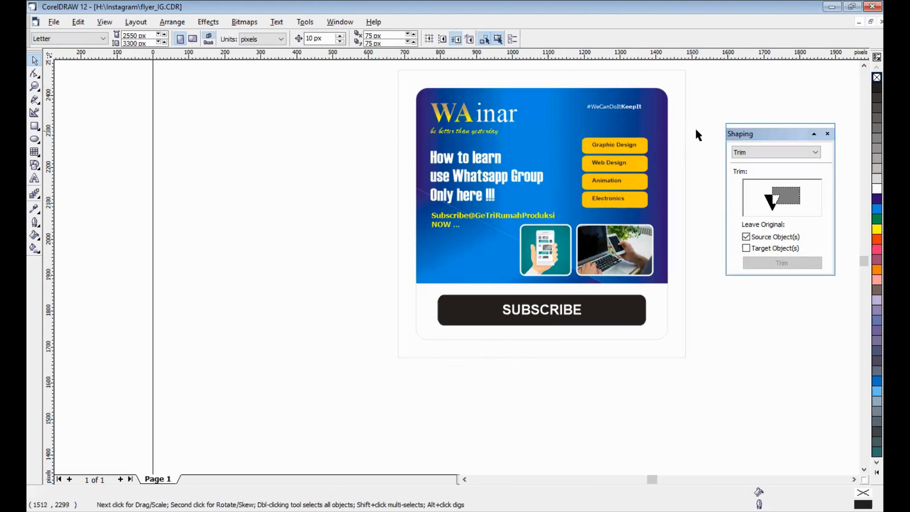
# - Nudge the four yellow topic buttons and their labels up together by 10 px
pyautogui.moveTo(697, 131); pyautogui.dragTo(566, 216)
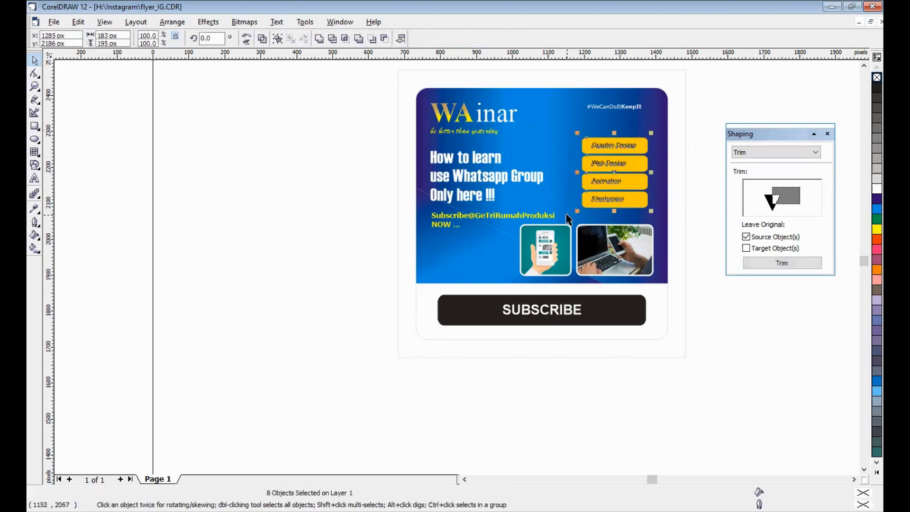
pyautogui.press('Up')
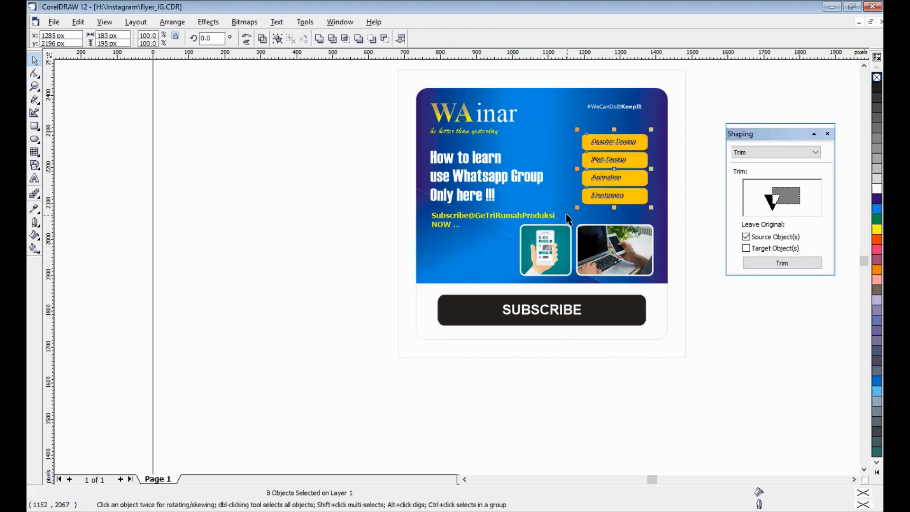
pyautogui.click(294, 208)
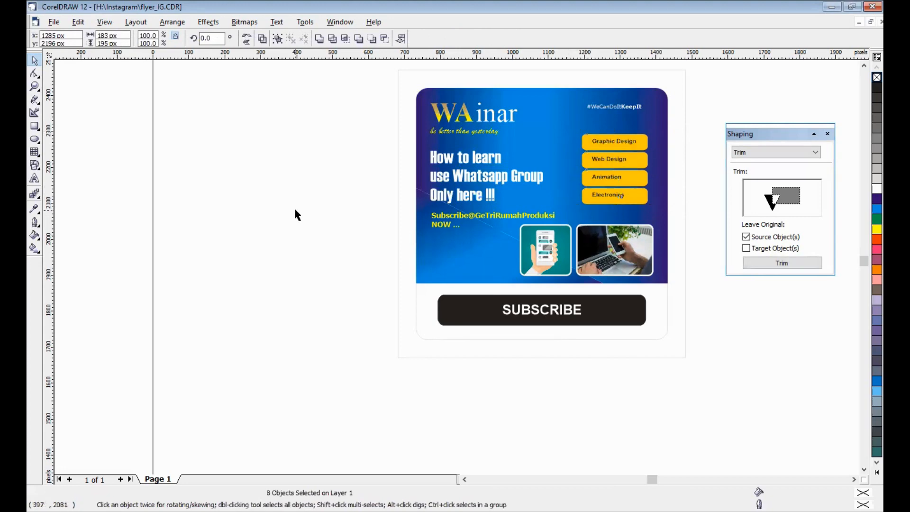
# - Examine the fountain fill's color stops on the blue panel's lower triangular shape and check the fill type of the main blue shape
pyautogui.click(418, 284)
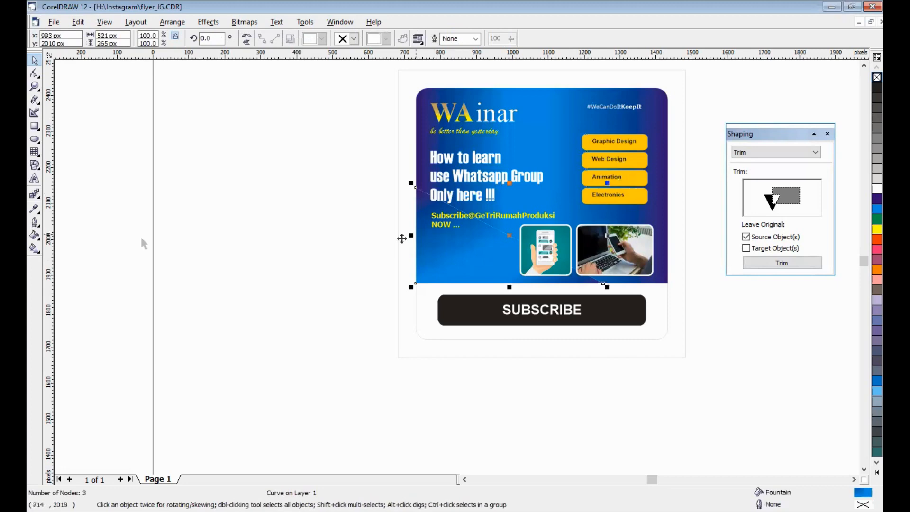
pyautogui.click(35, 235)
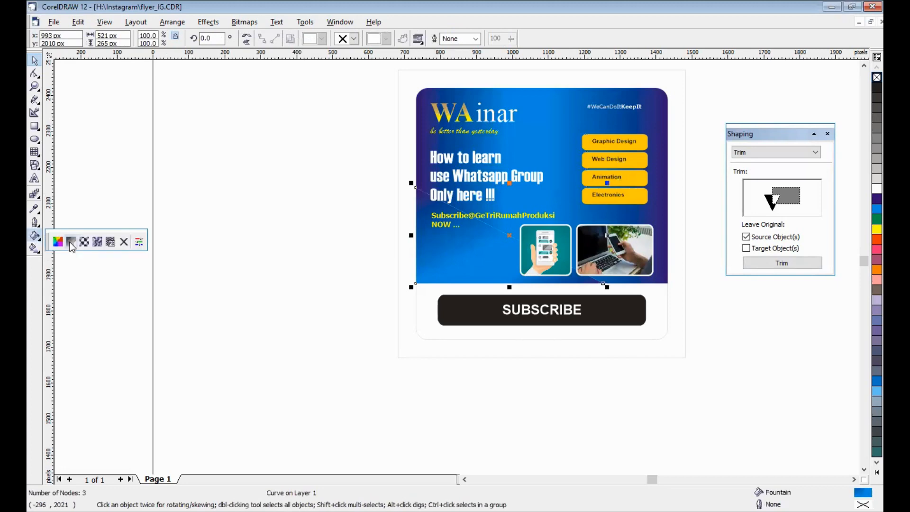
pyautogui.click(73, 240)
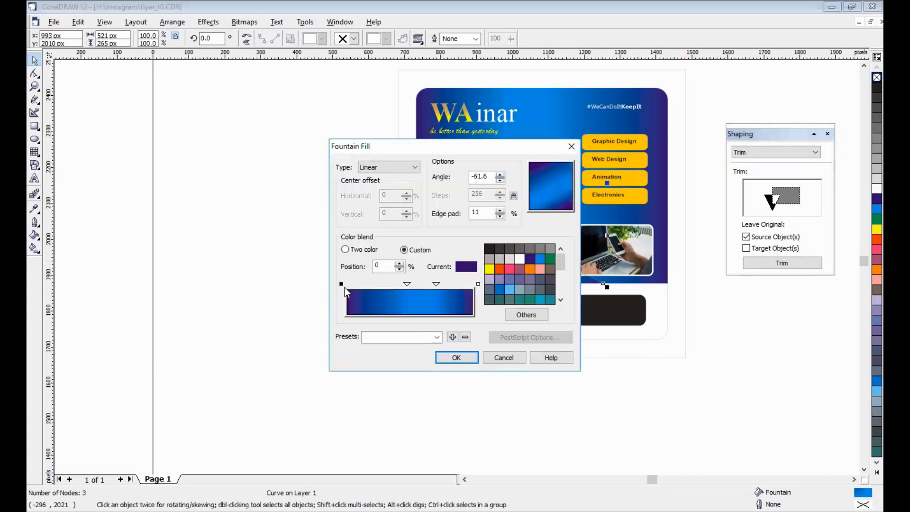
pyautogui.click(341, 284)
pyautogui.click(478, 284)
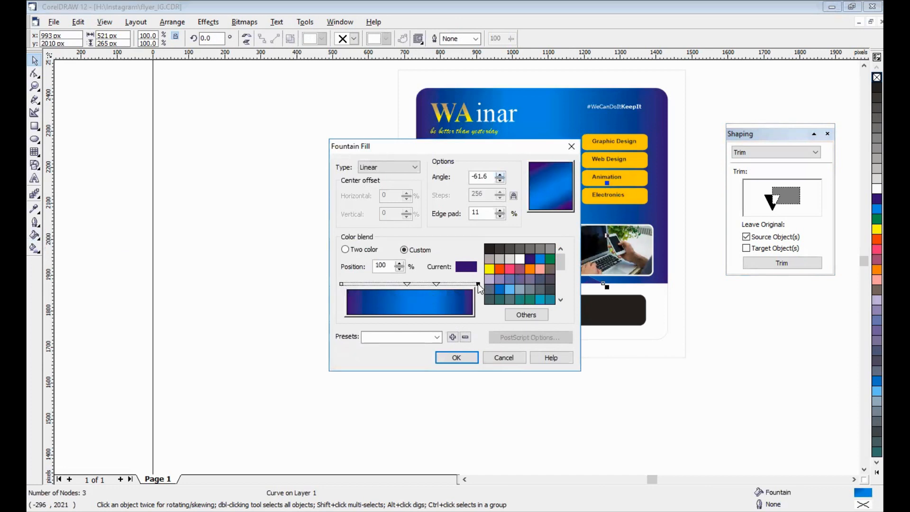
pyautogui.click(436, 283)
pyautogui.click(460, 356)
pyautogui.press('Escape')
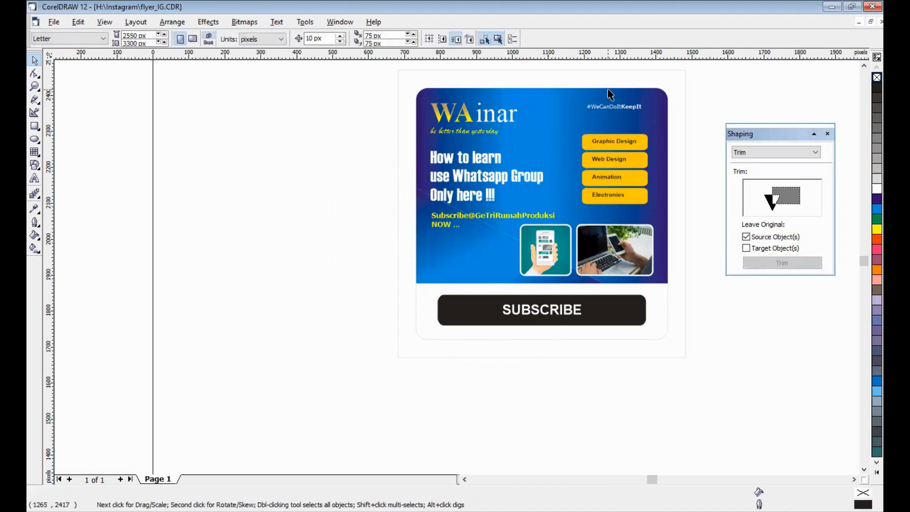
pyautogui.click(607, 89)
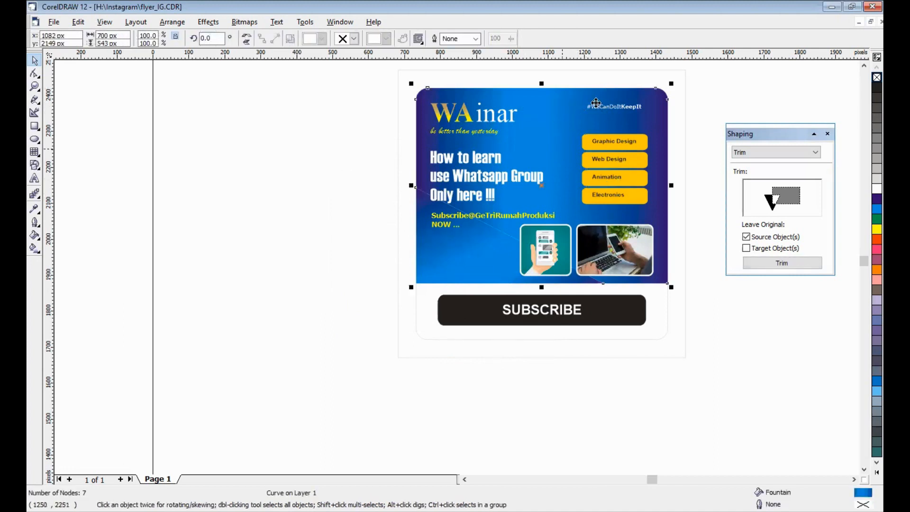
pyautogui.click(388, 137)
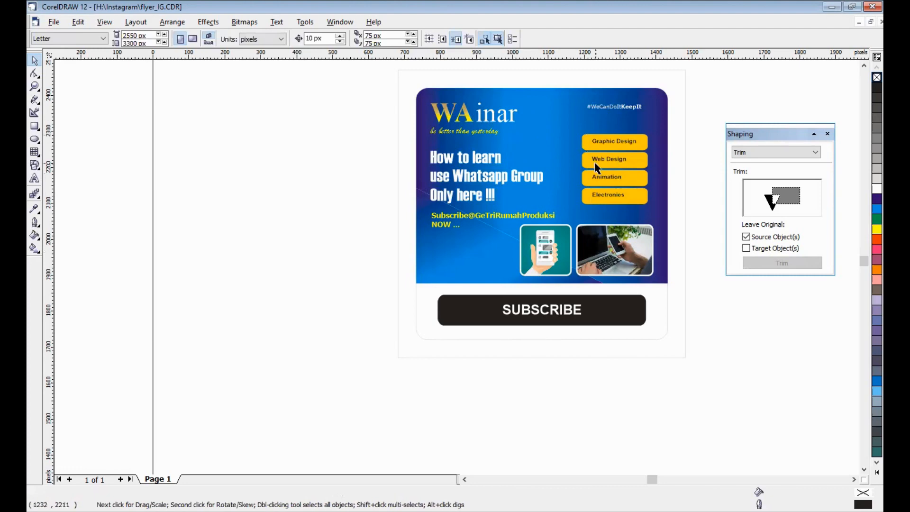
# - Add the artistic text "by text" in the empty area beside the flyer
pyautogui.press('F4')
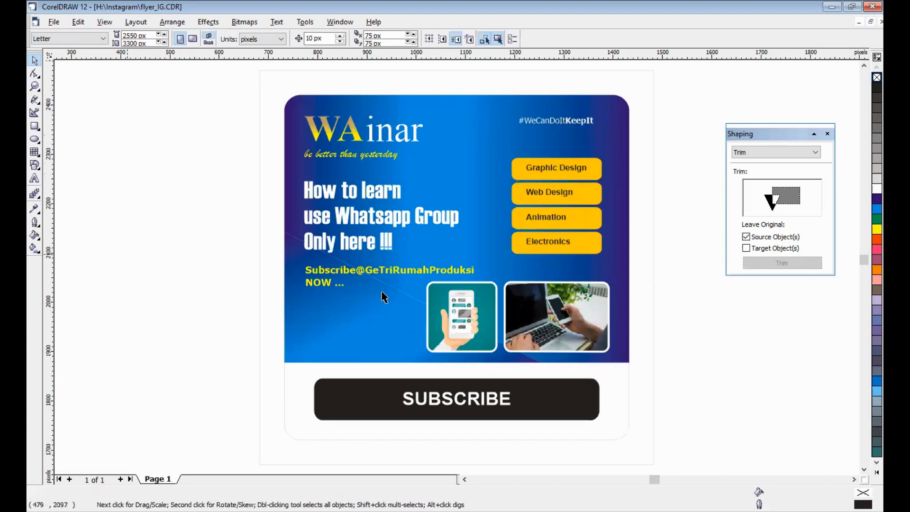
pyautogui.click(34, 179)
pyautogui.click(206, 281)
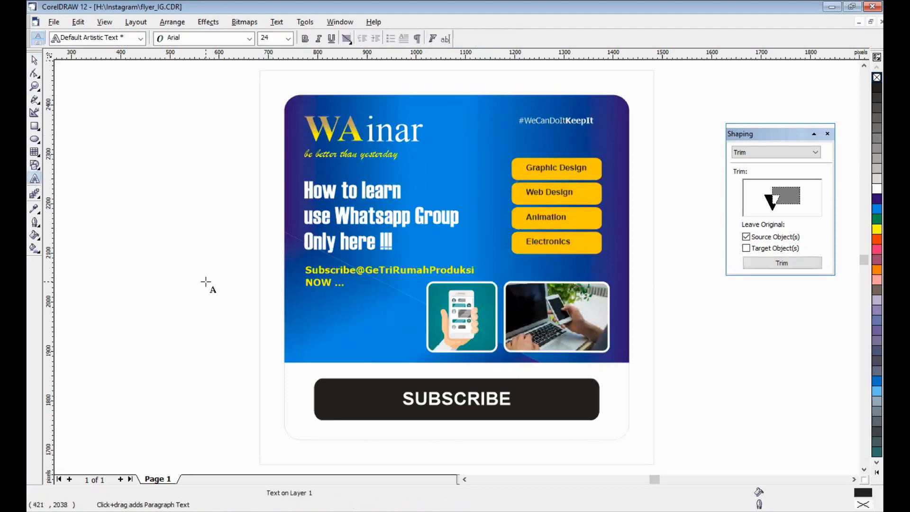
pyautogui.write('by')
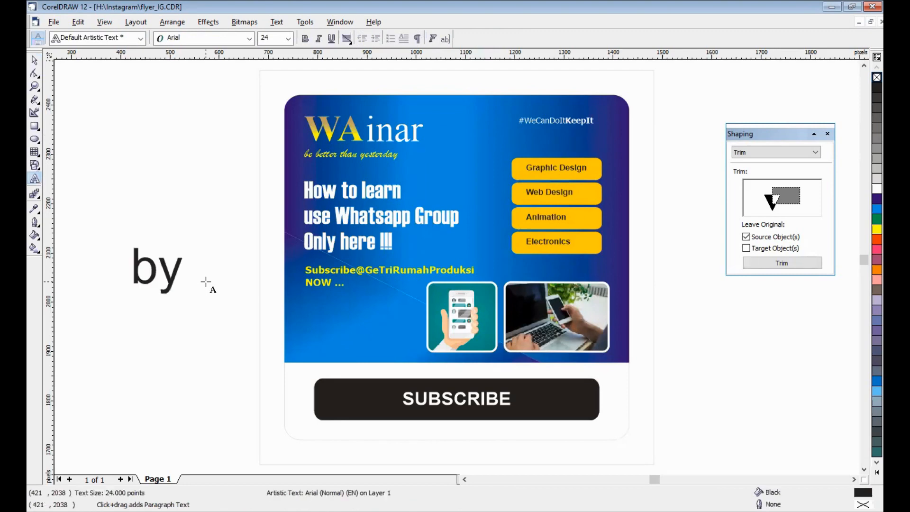
pyautogui.write(' text')
pyautogui.click(34, 60)
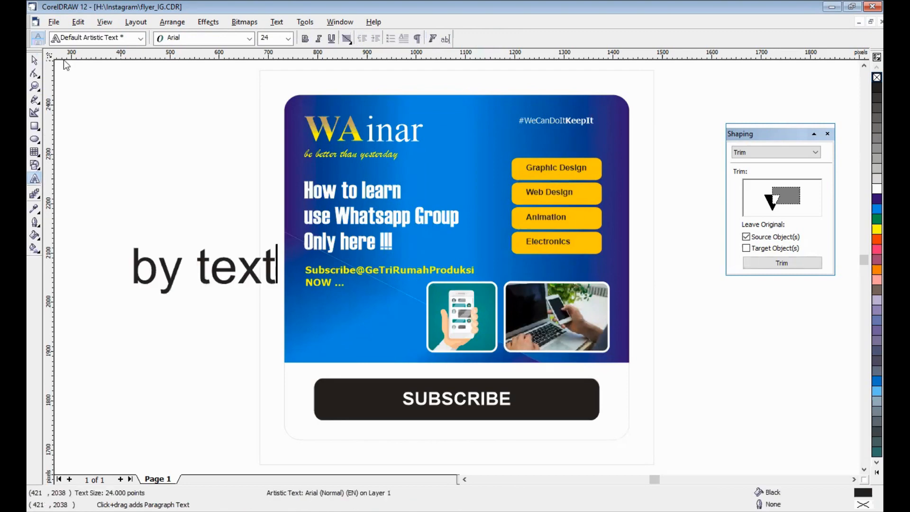
# - Reduce the "by text" line to 6 pt and move it slightly down and closer to the flyer
pyautogui.click(288, 39)
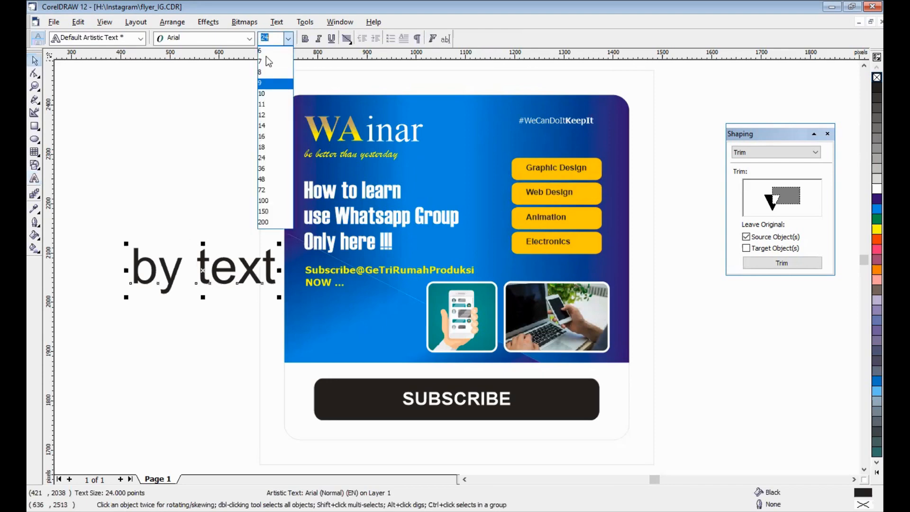
pyautogui.click(283, 88)
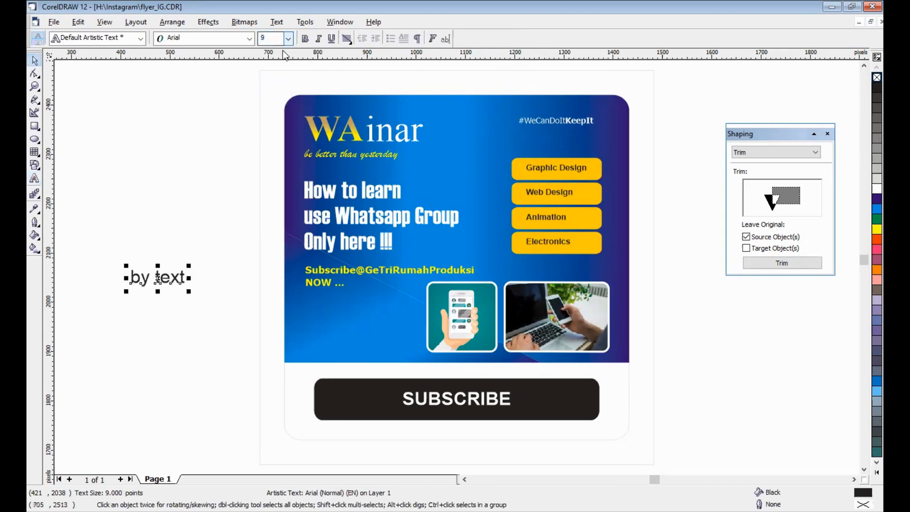
pyautogui.click(288, 40)
pyautogui.click(271, 51)
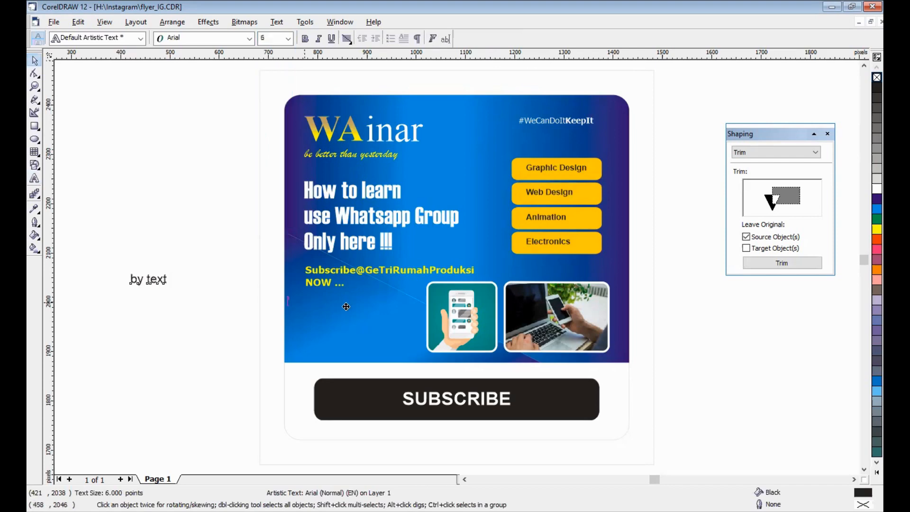
pyautogui.moveTo(150, 279); pyautogui.dragTo(184, 297)
pyautogui.click(160, 354)
# - Add the lines "by image" and "by short video" beneath "by text" in the same artistic text object
pyautogui.press('F8')
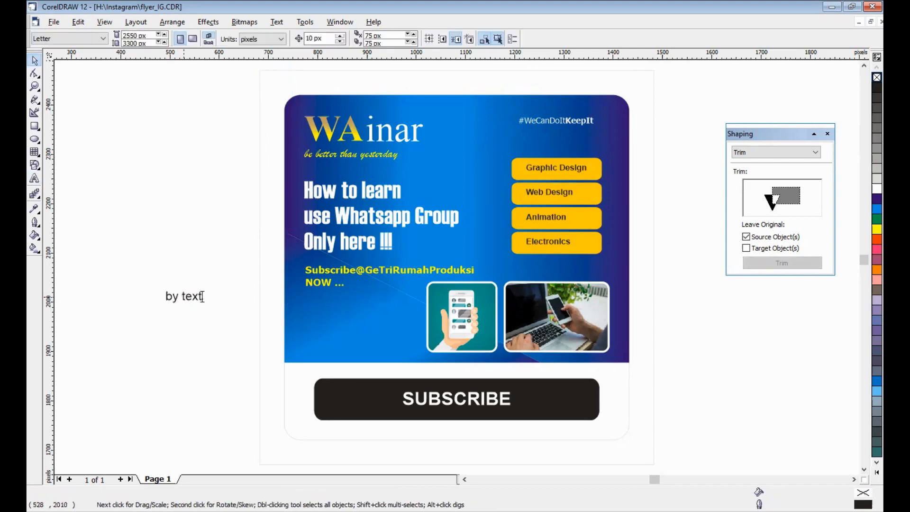
pyautogui.click(203, 297)
pyautogui.click(203, 296)
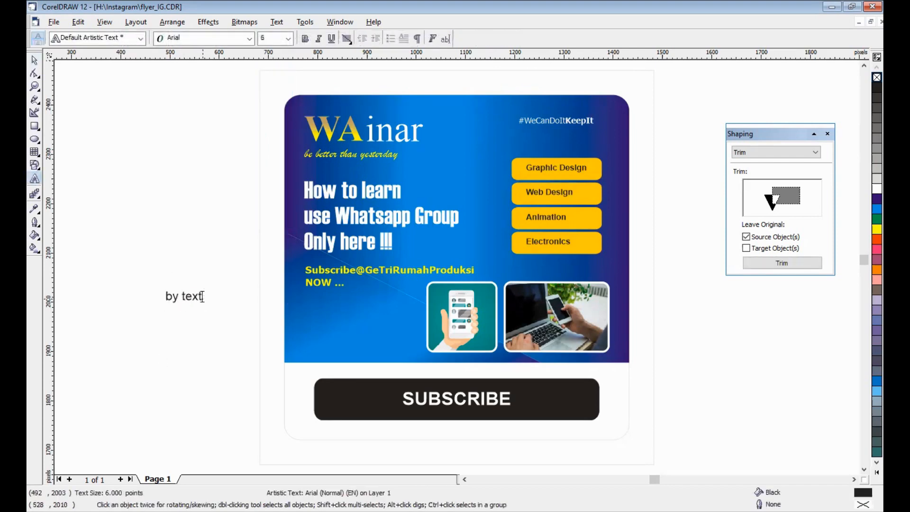
pyautogui.press('Return')
pyautogui.write('by image')
pyautogui.press('Return')
pyautogui.write('by sho')
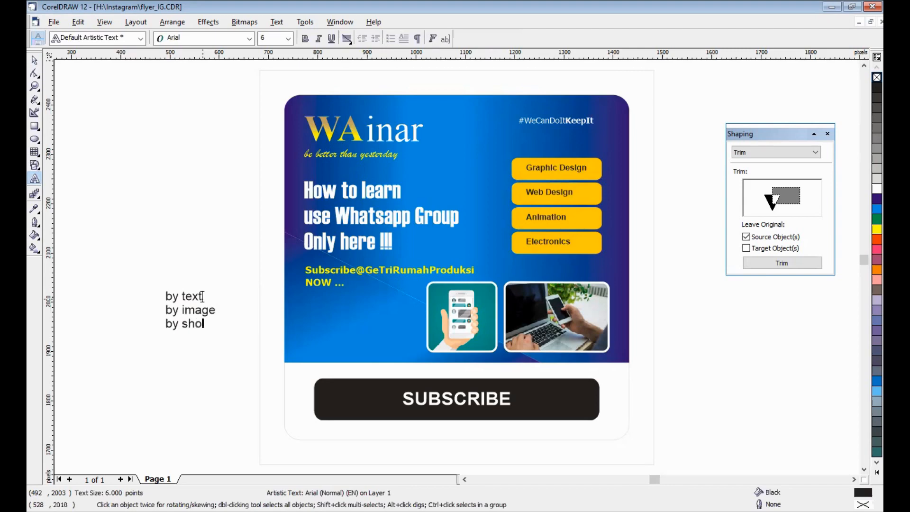
pyautogui.write('rt video')
pyautogui.press('Escape')
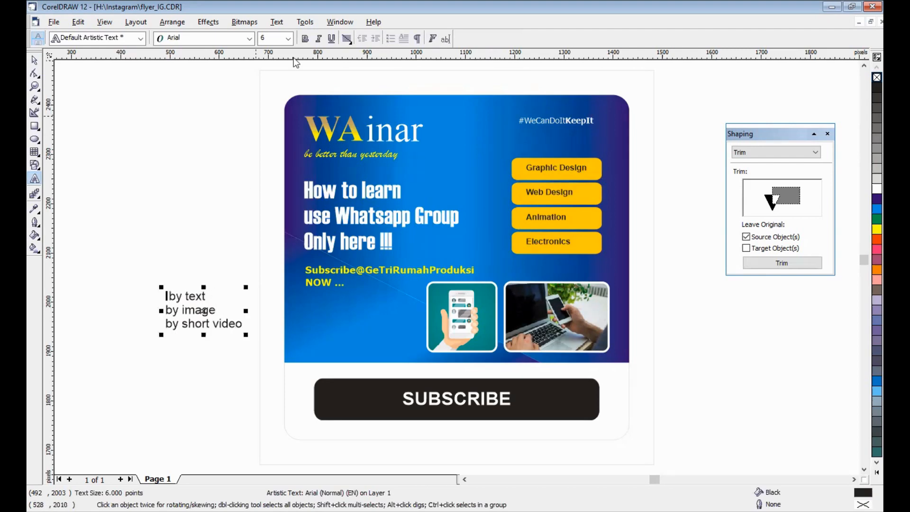
# - Open the Insert Character docker, move the Shaping docker clear of it, and set the code page to 65001 (UTF-8)
pyautogui.click(280, 22)
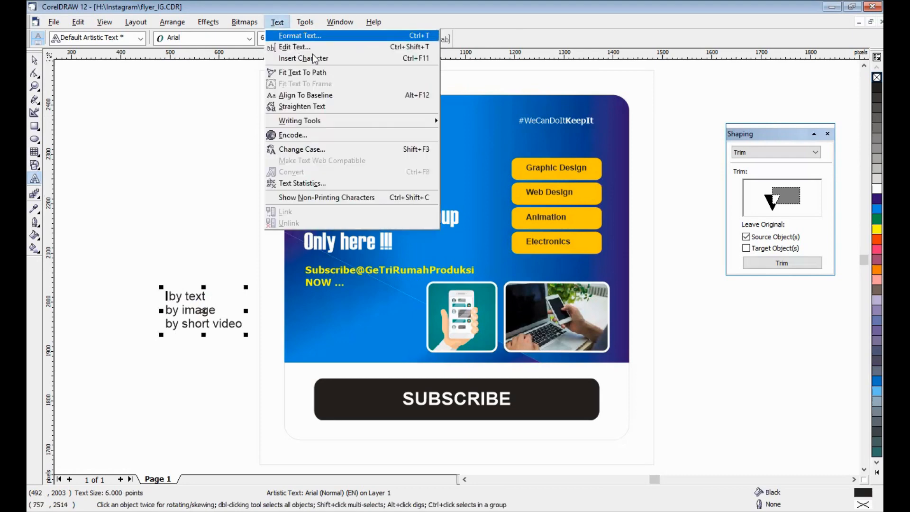
pyautogui.press('Return')
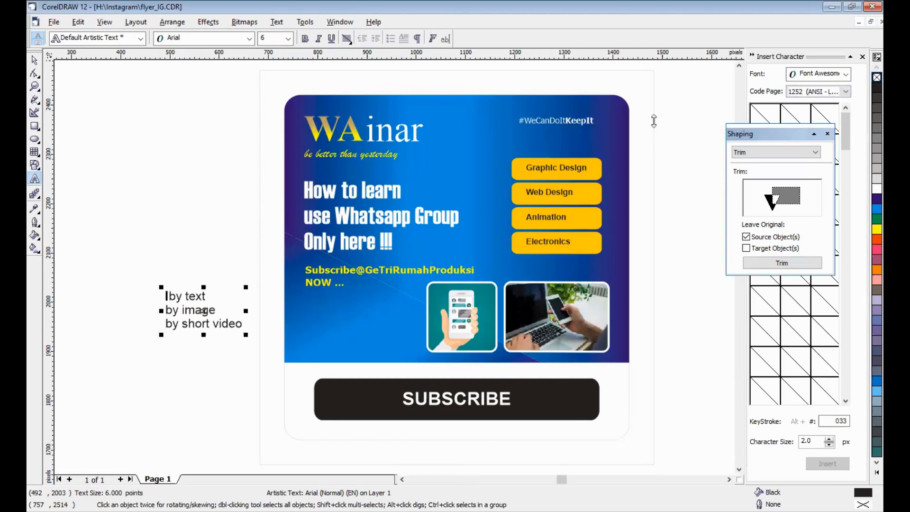
pyautogui.moveTo(794, 125); pyautogui.dragTo(654, 121)
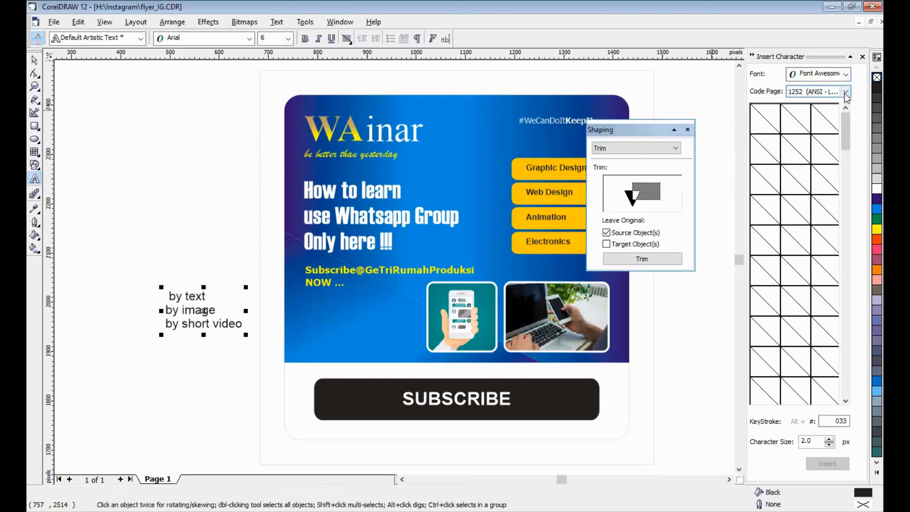
pyautogui.click(846, 91)
pyautogui.scroll(-10, 838, 274)
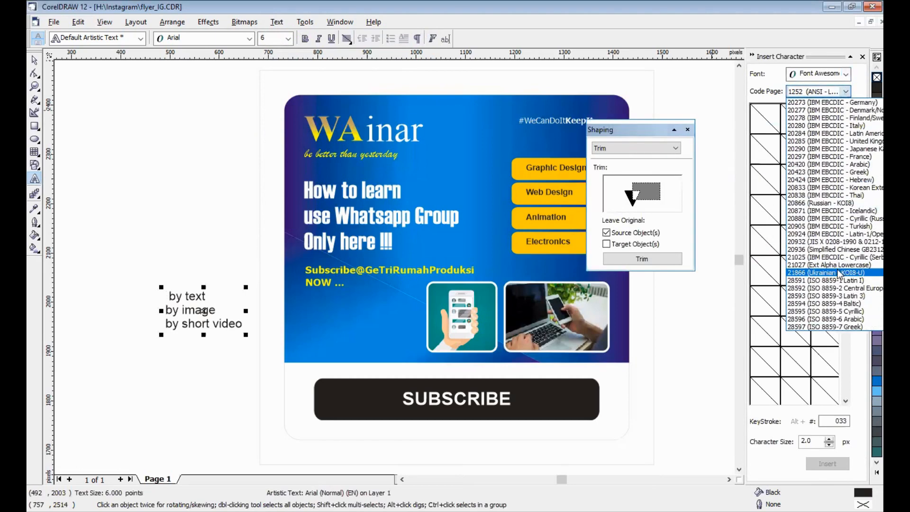
pyautogui.scroll(-7, 838, 274)
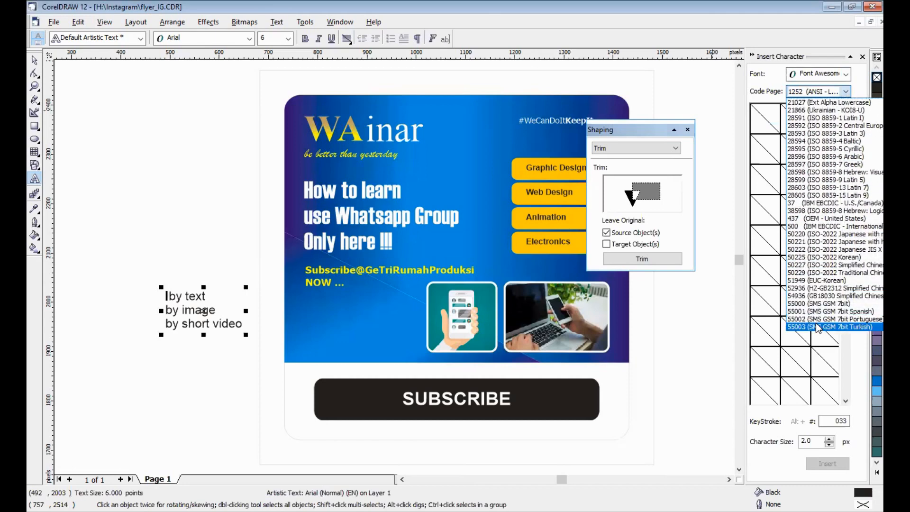
pyautogui.scroll(-6, 817, 327)
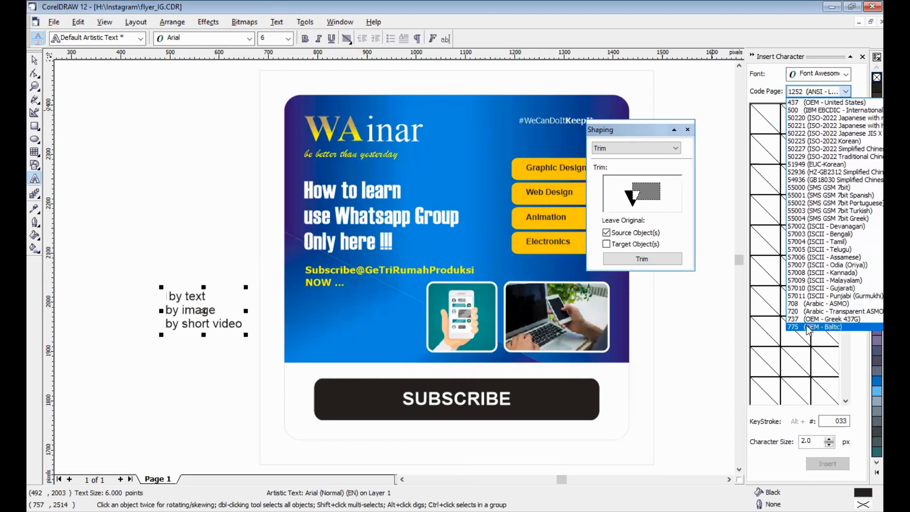
pyautogui.scroll(-7, 801, 331)
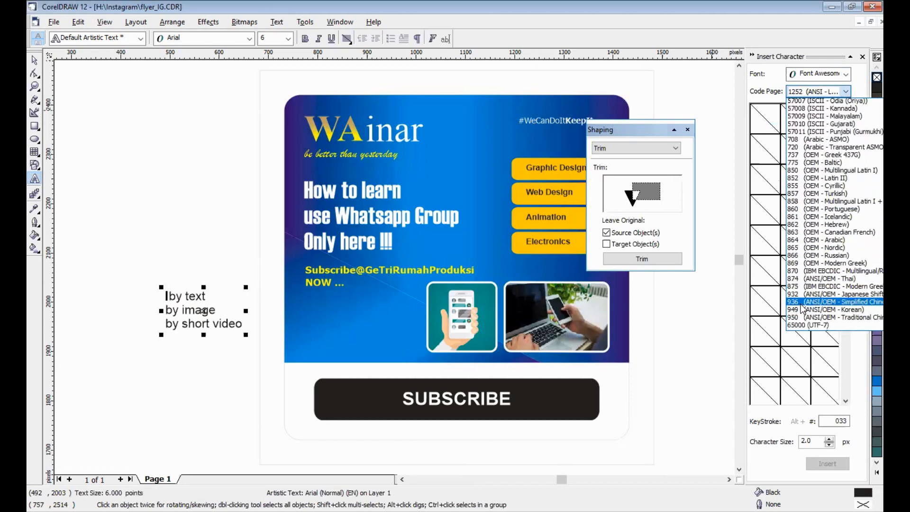
pyautogui.scroll(-2, 801, 309)
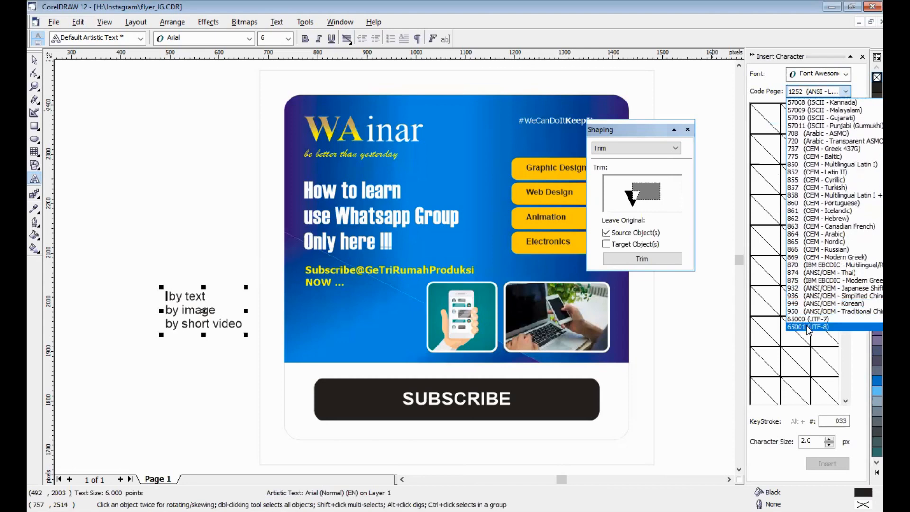
pyautogui.click(808, 326)
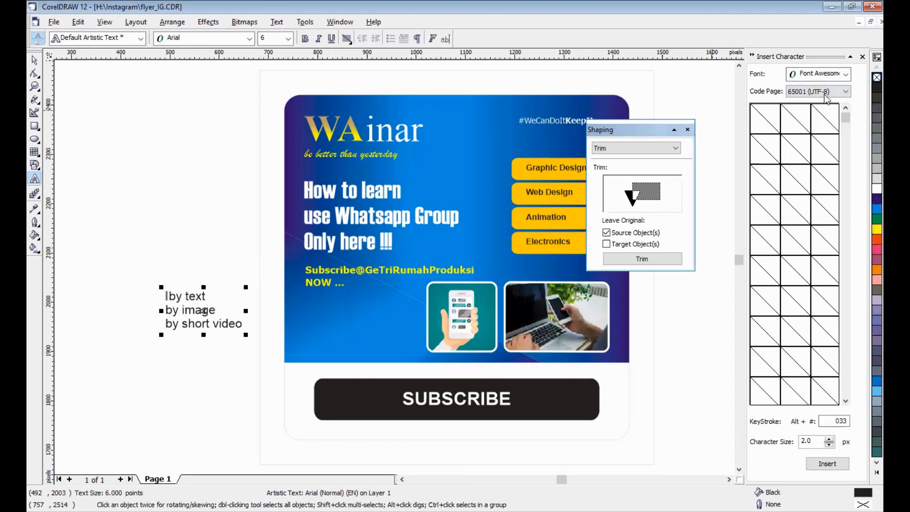
# - Insert the Wingdings ticked checkbox symbol in front of "by text"
pyautogui.click(847, 75)
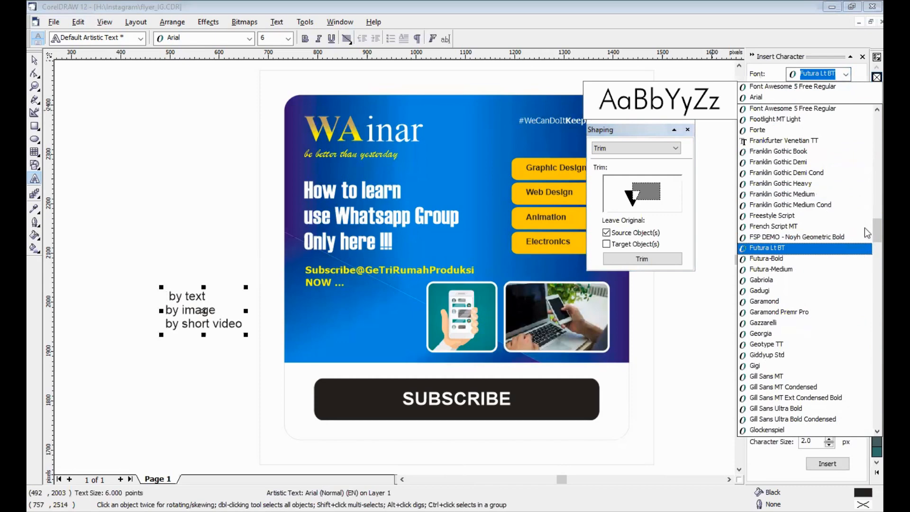
pyautogui.moveTo(873, 230); pyautogui.dragTo(873, 434)
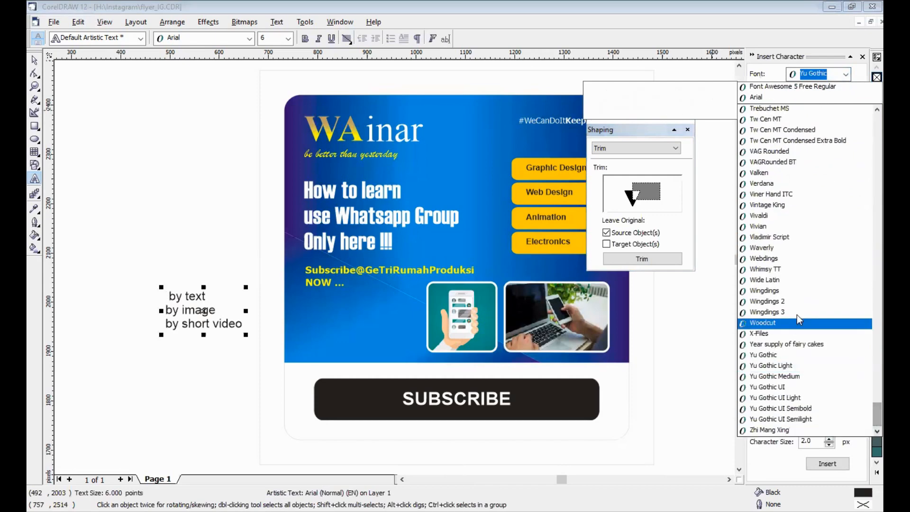
pyautogui.click(799, 292)
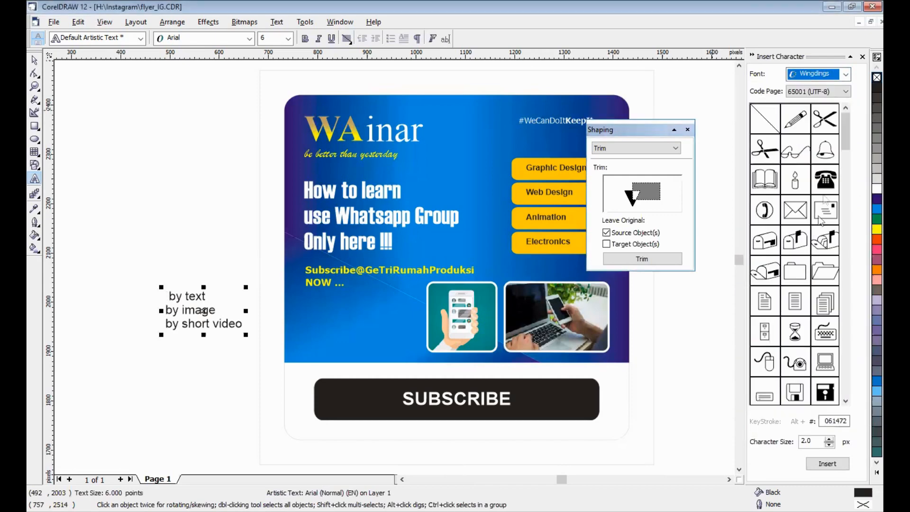
pyautogui.moveTo(844, 147); pyautogui.dragTo(843, 198)
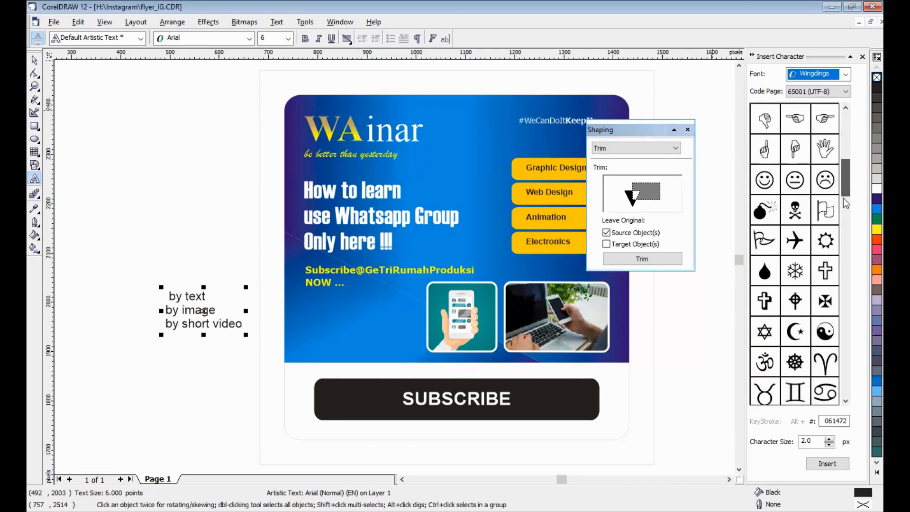
pyautogui.click(843, 217)
pyautogui.moveTo(843, 231); pyautogui.dragTo(823, 362)
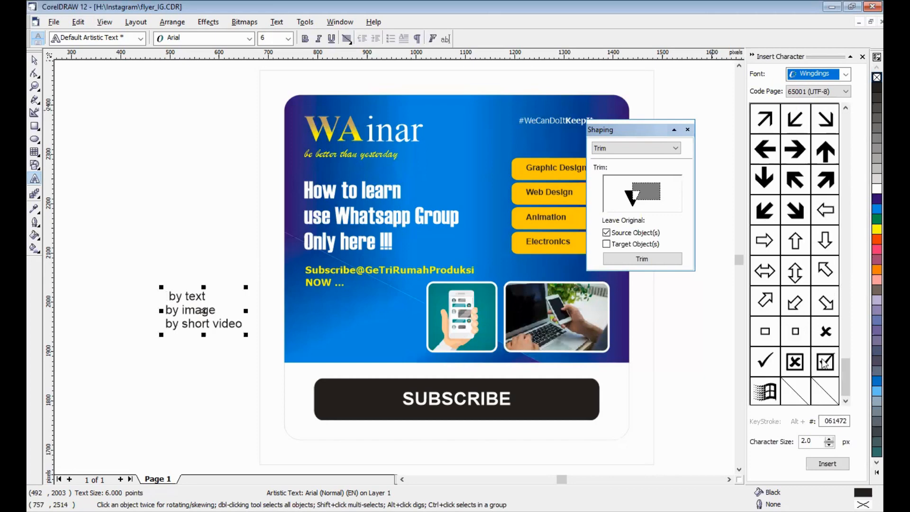
pyautogui.click(824, 362)
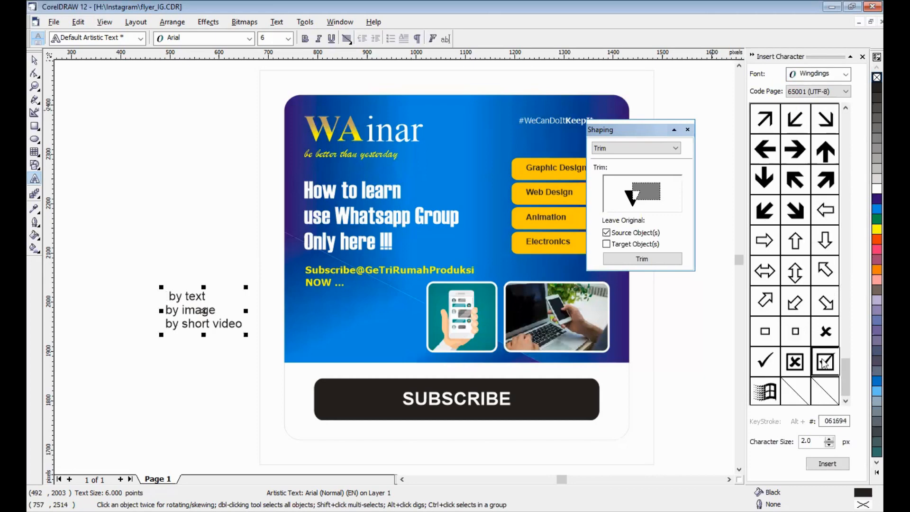
pyautogui.click(827, 463)
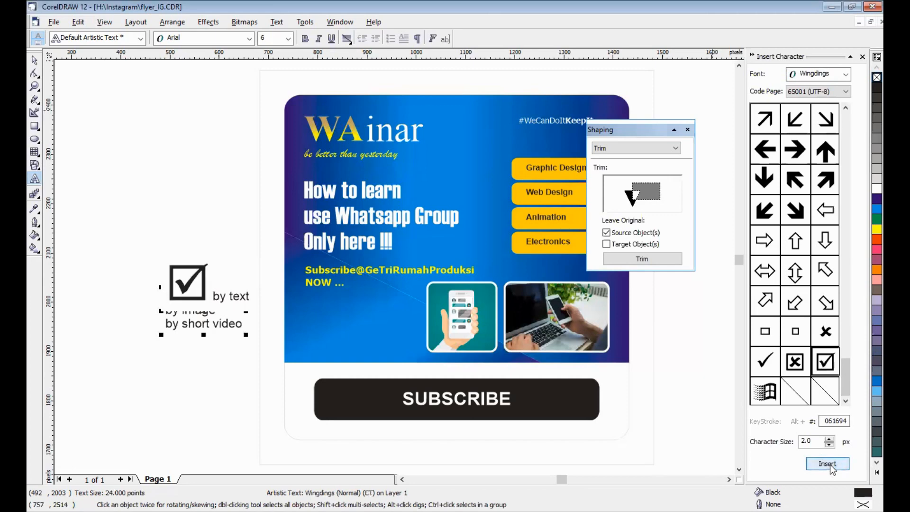
# - Reduce the inserted checkbox symbol to 6 pt
pyautogui.click(224, 298)
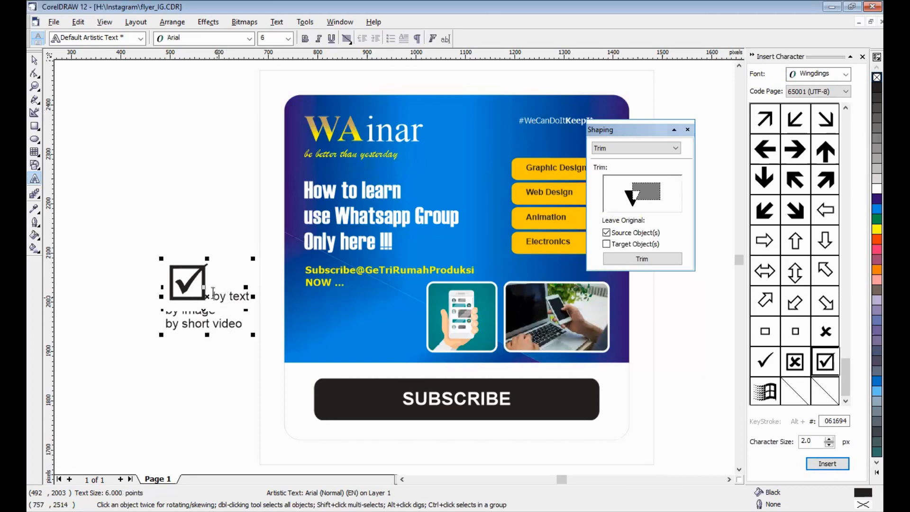
pyautogui.moveTo(205, 284); pyautogui.dragTo(174, 283)
pyautogui.hotkey('ctrl', 'c')
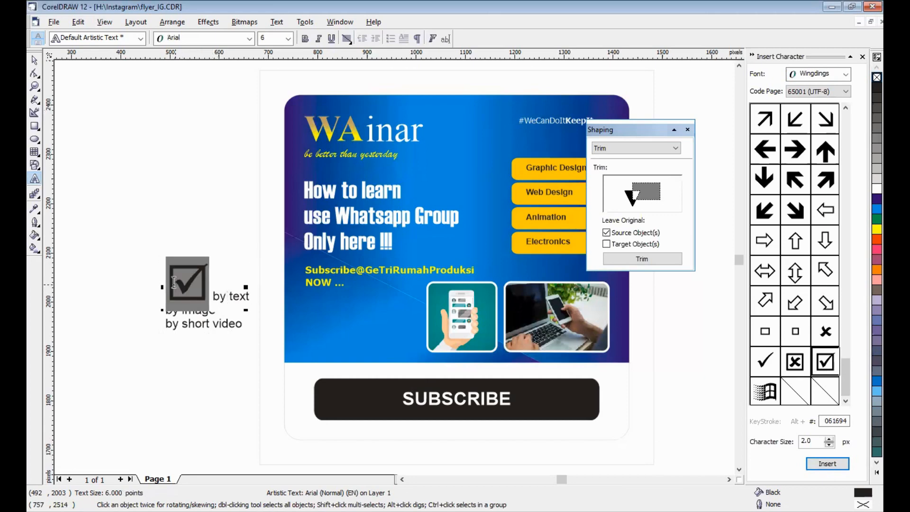
pyautogui.click(288, 39)
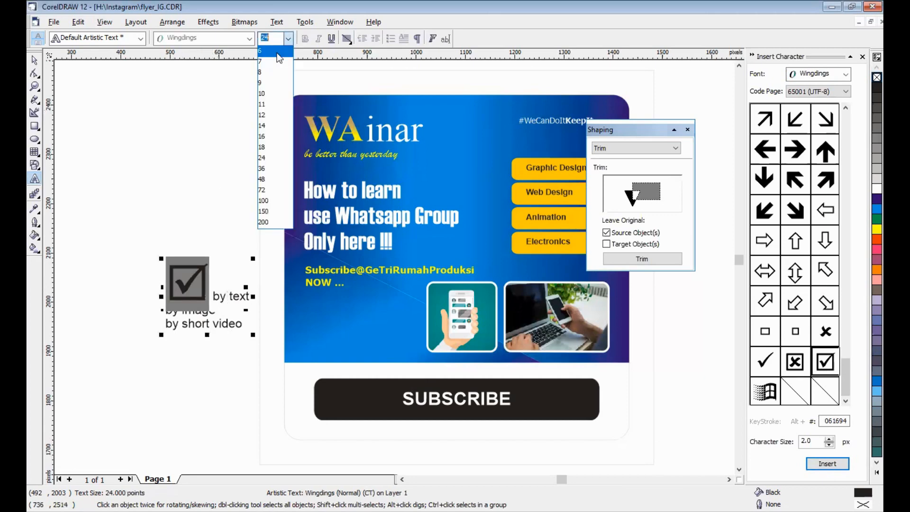
pyautogui.click(277, 52)
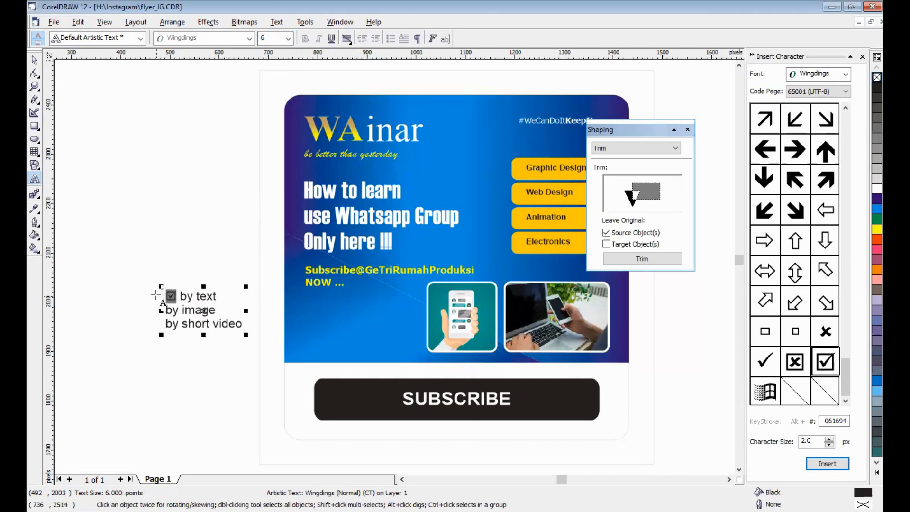
# - Copy the small checkbox symbol to the start of the "by image" and "by short video" lines
pyautogui.click(213, 185)
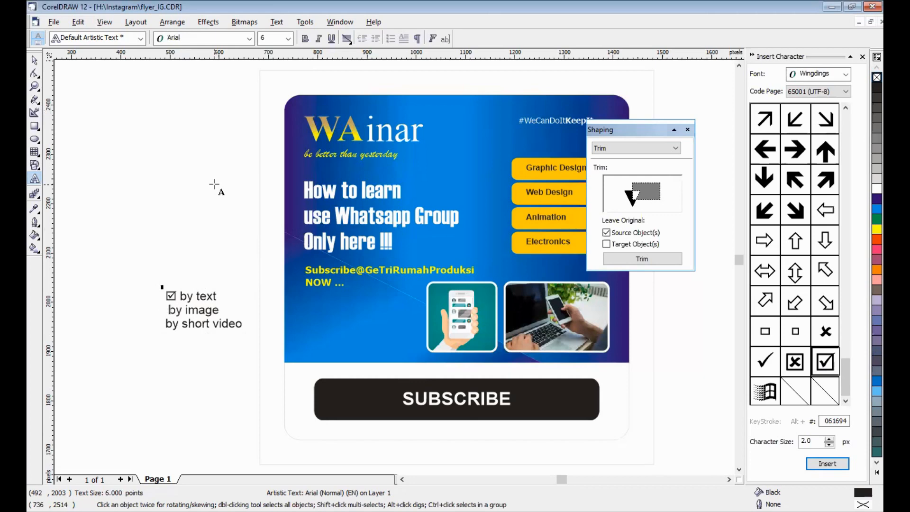
pyautogui.hotkey('ctrl', 'v')
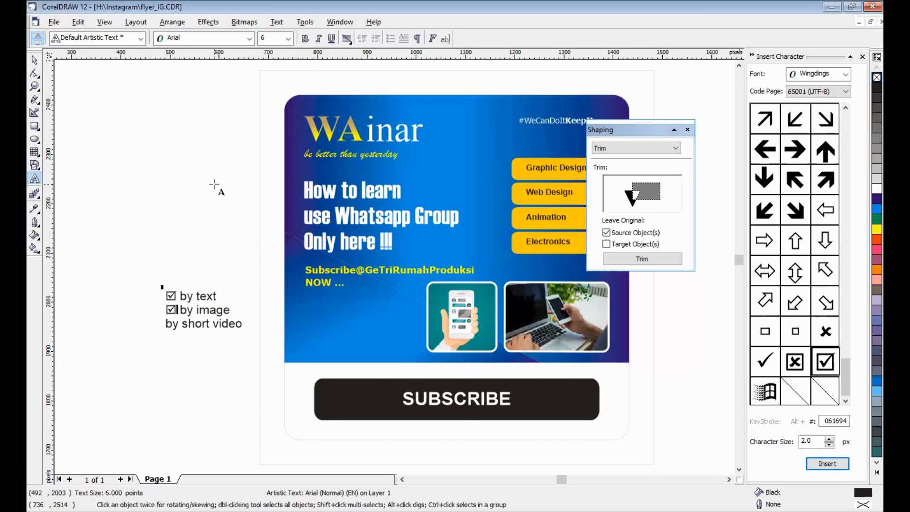
pyautogui.press('Home')
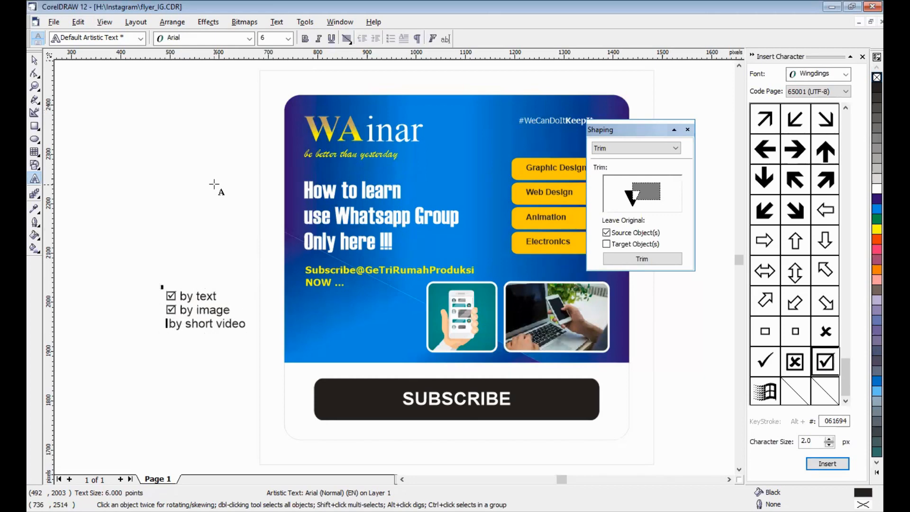
pyautogui.hotkey('ctrl', 'v')
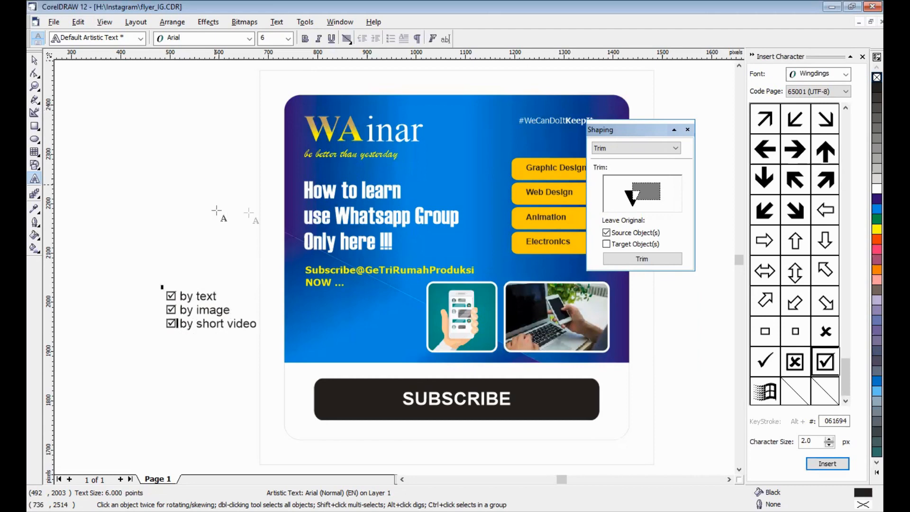
# - Fill the checkbox list with white and move it onto the blue panel below the "NOW ..." line
pyautogui.click(33, 60)
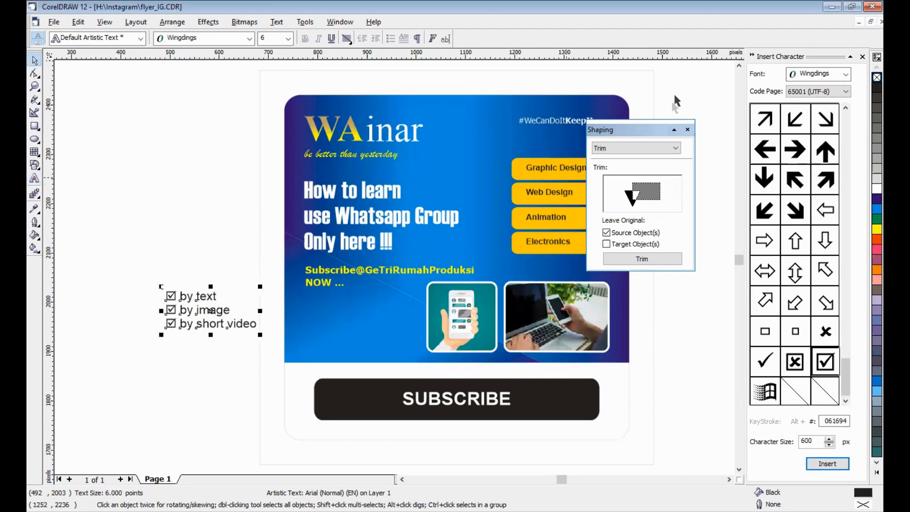
pyautogui.click(864, 189)
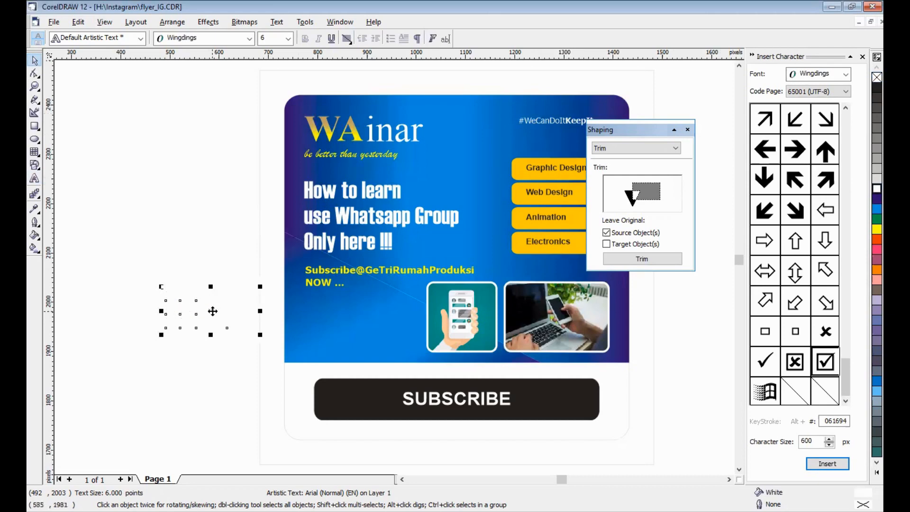
pyautogui.moveTo(212, 311); pyautogui.dragTo(351, 318)
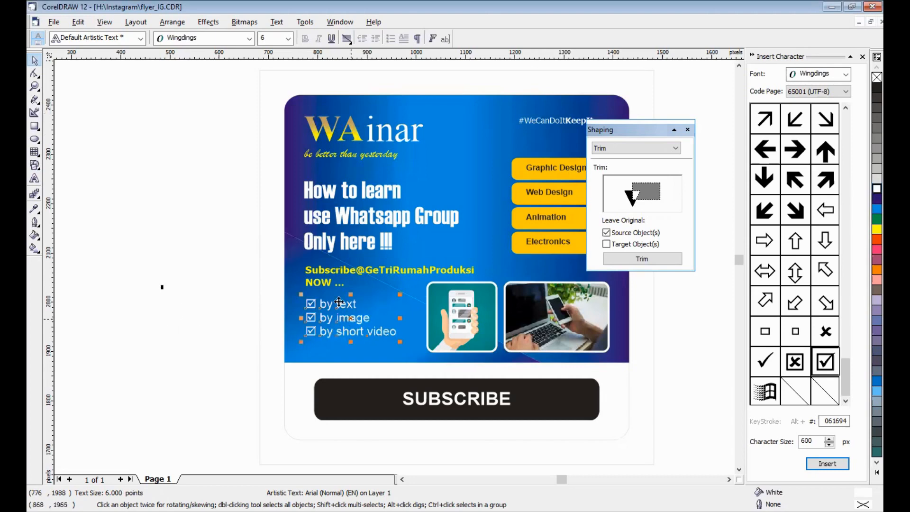
# - Align the left edges of the checkbox list and the yellow "Subscribe@GeTriRumahProduksi NOW ..." text
pyautogui.keyDown('shift'); pyautogui.click(325, 285); pyautogui.keyUp('shift')
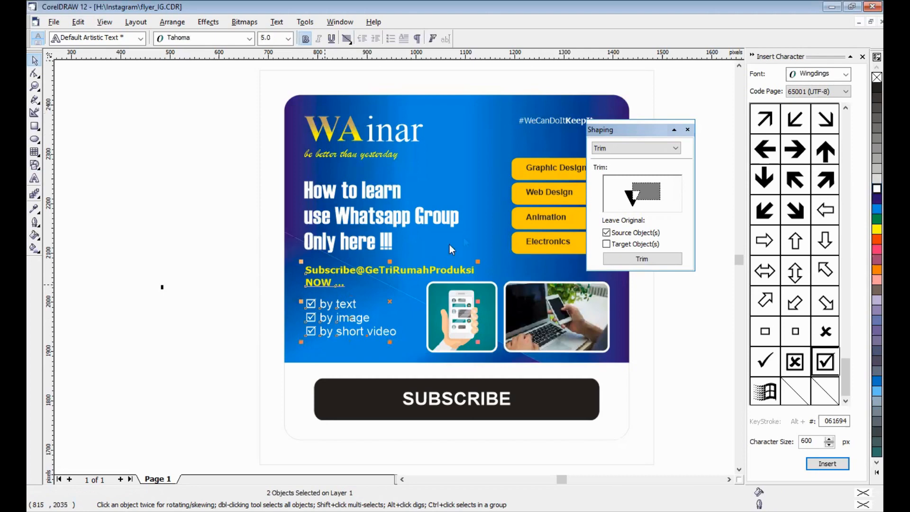
pyautogui.hotkey('ctrl', 'shift', 'a')
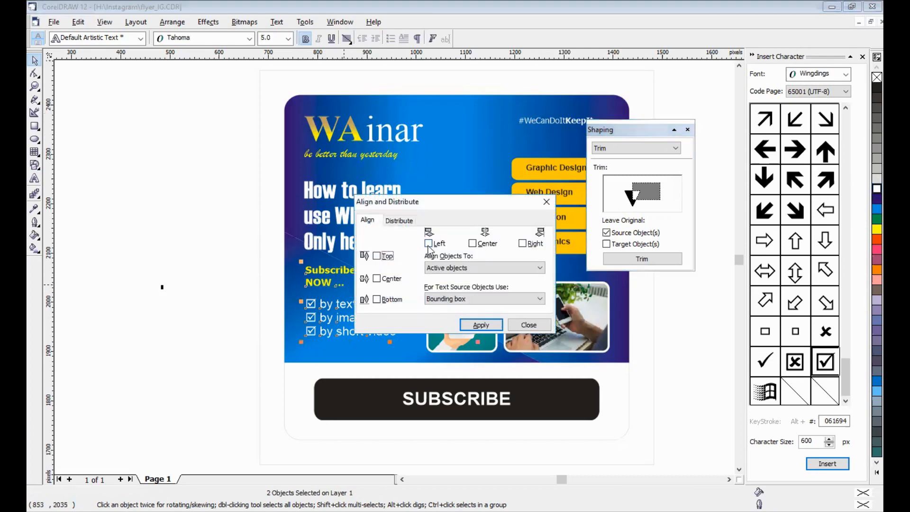
pyautogui.click(428, 243)
pyautogui.click(480, 325)
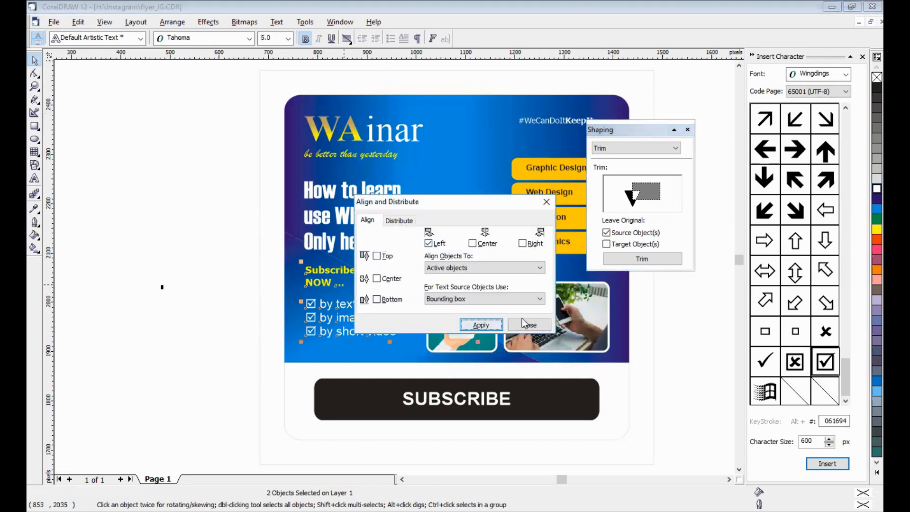
pyautogui.click(526, 324)
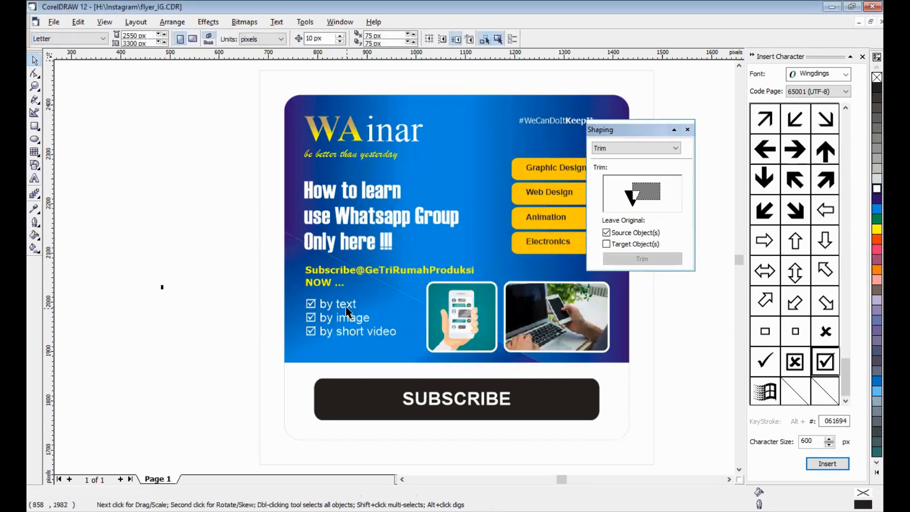
# - Close the Shaping and Insert Character dockers and clear the leftover small symbol beside the page
pyautogui.click(346, 308)
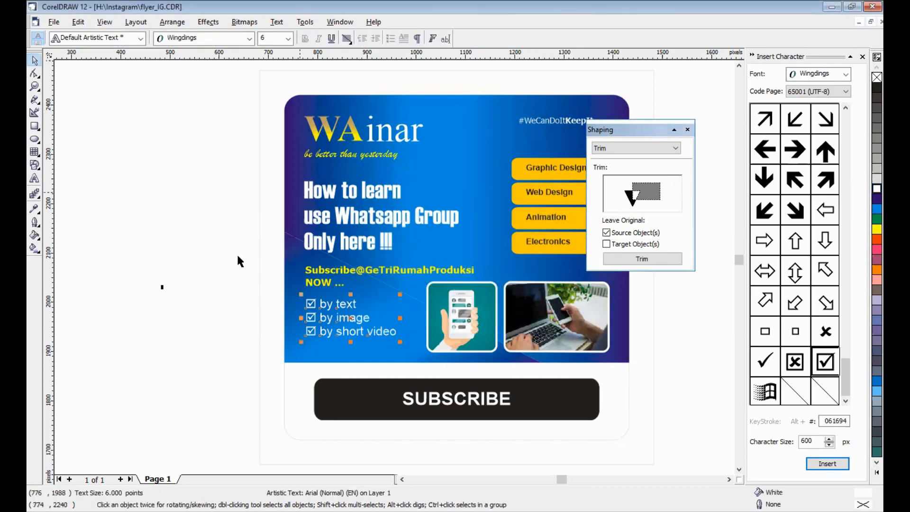
pyautogui.click(190, 212)
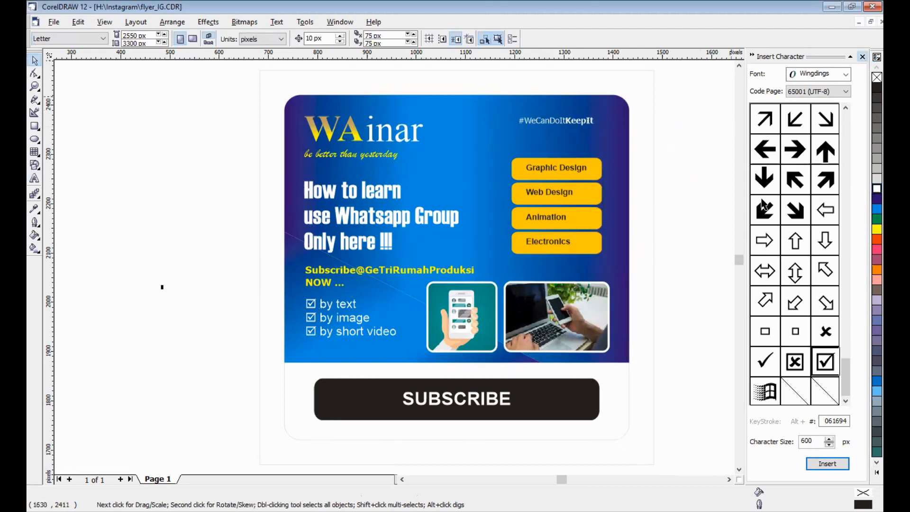
pyautogui.click(863, 57)
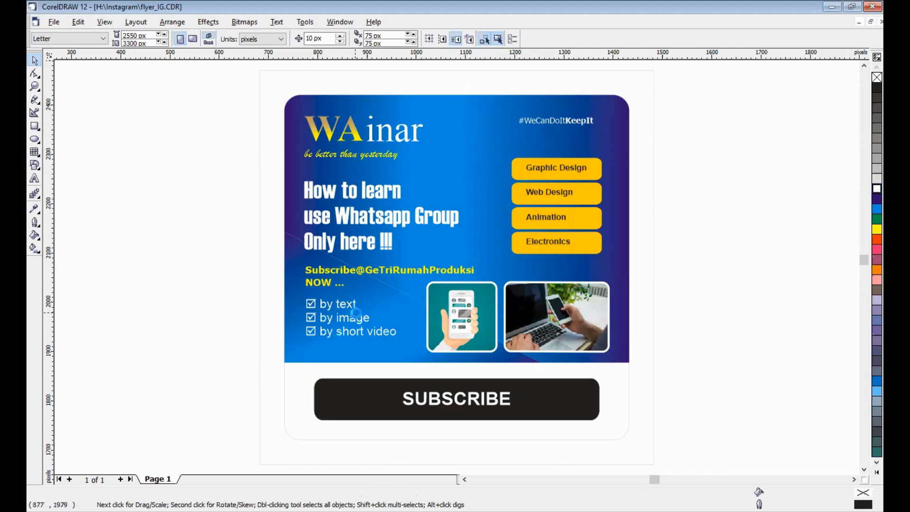
# - Group all the flyer objects and resize the group to 750 px wide and 750 px high
pyautogui.moveTo(223, 83); pyautogui.dragTo(678, 449)
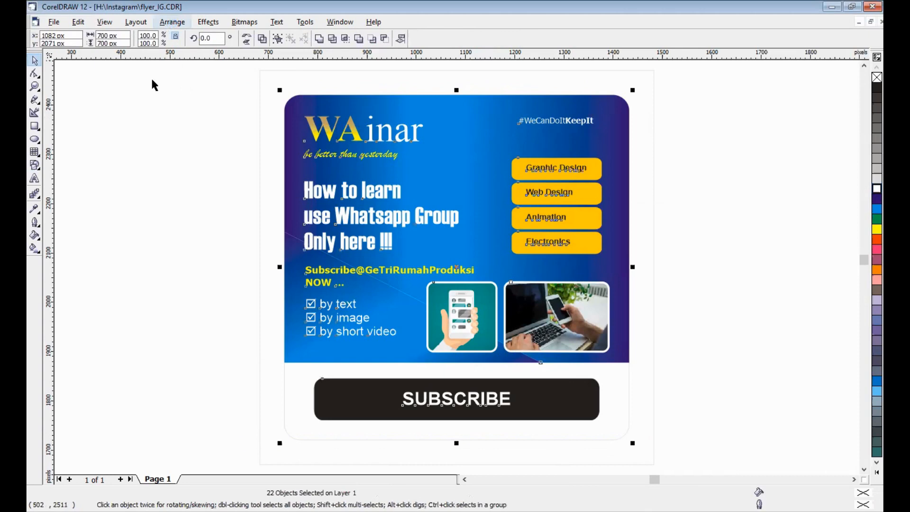
pyautogui.moveTo(122, 35); pyautogui.dragTo(74, 36)
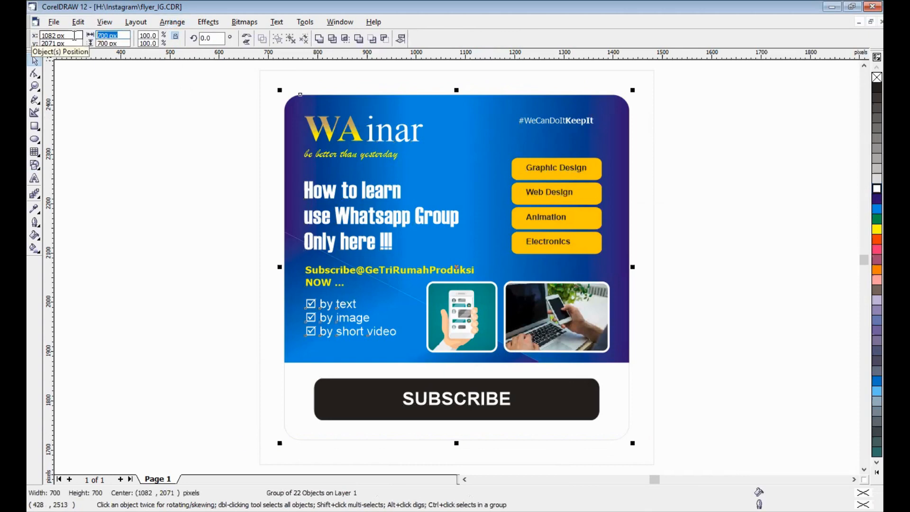
pyautogui.write('750')
pyautogui.press('Tab')
pyautogui.write('7')
pyautogui.press('Return')
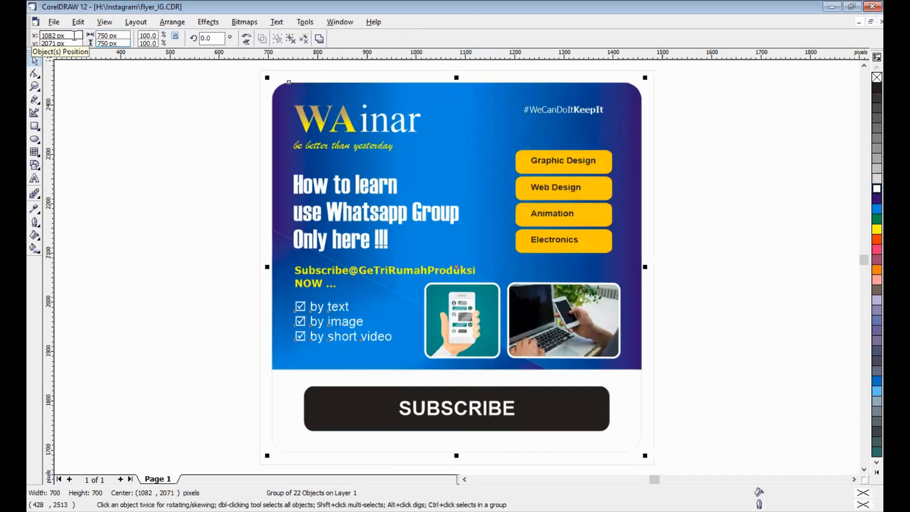